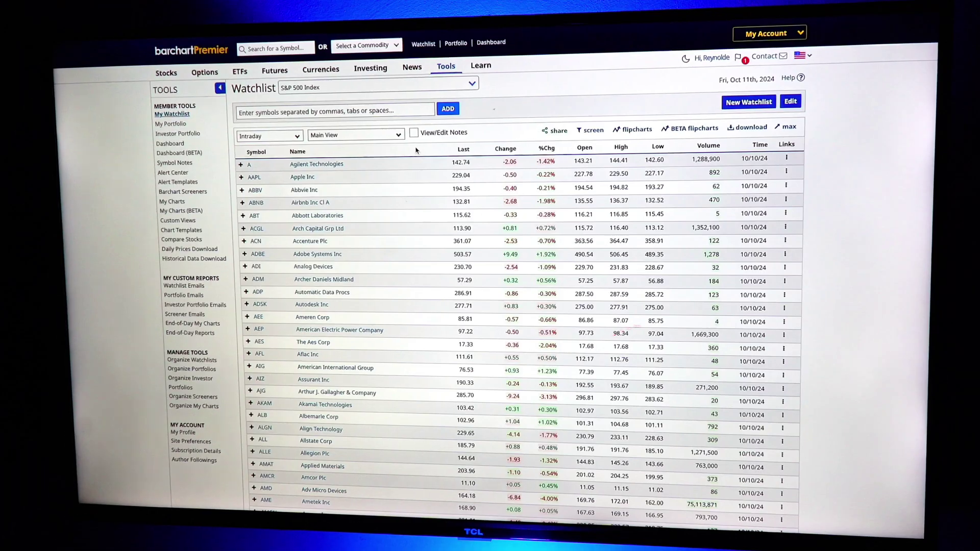
- Switch the S&P 500 Index watchlist to Performance Chart View and scroll its top/bottom 25 ranking
click(355, 135)
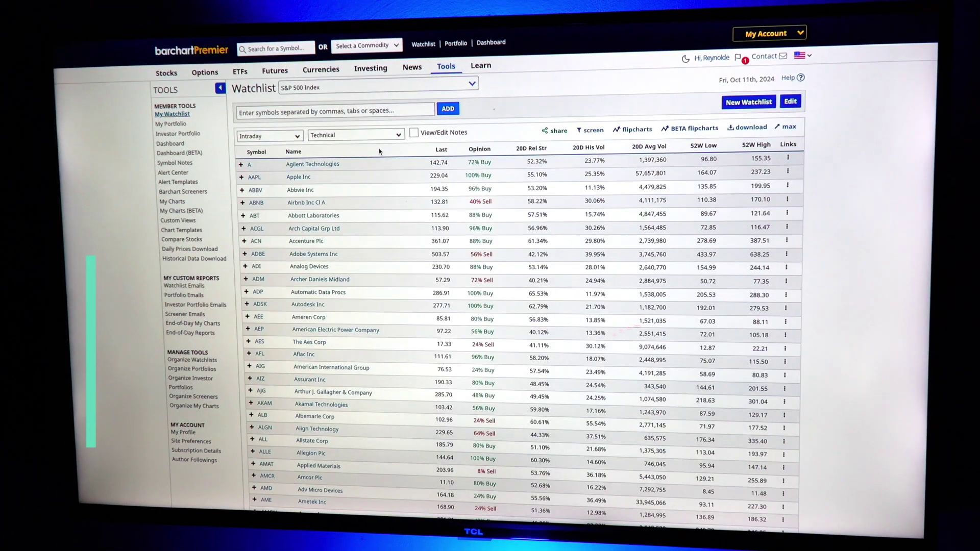
click(388, 135)
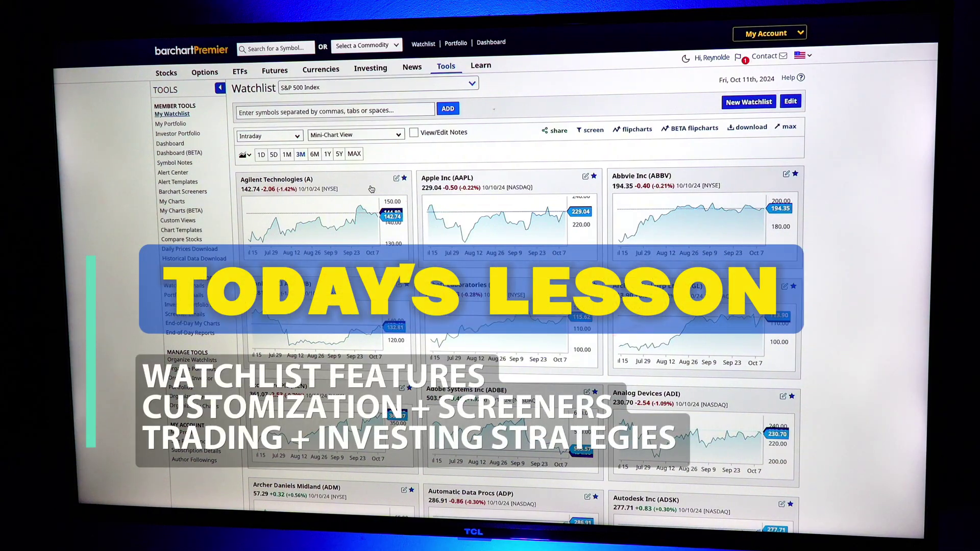
scroll(371, 190, down, 10)
scroll(376, 161, up, 9)
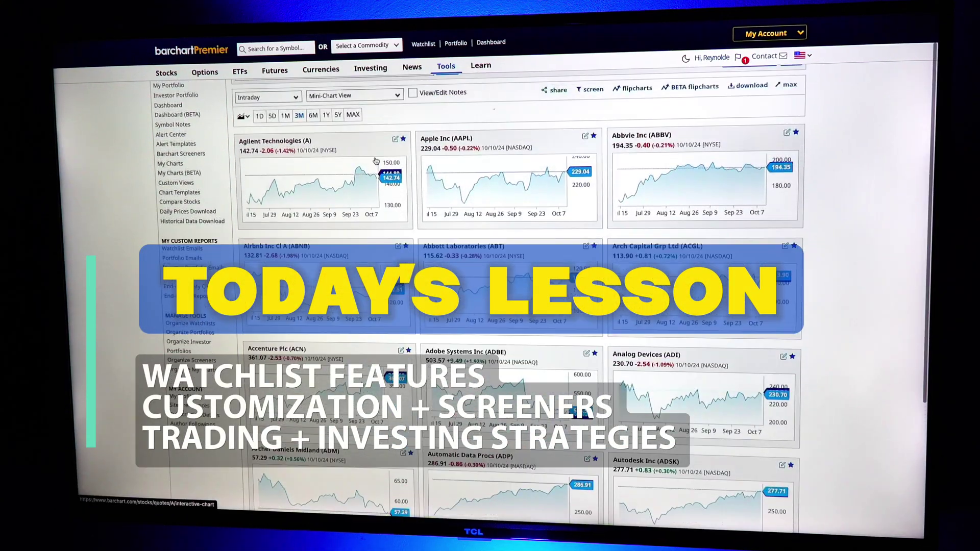
scroll(376, 161, up, 1)
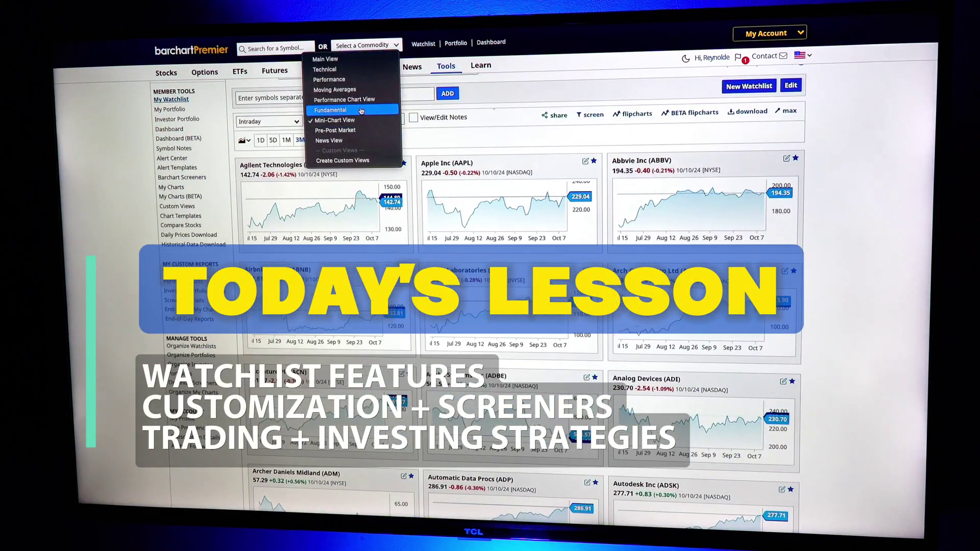
click(355, 82)
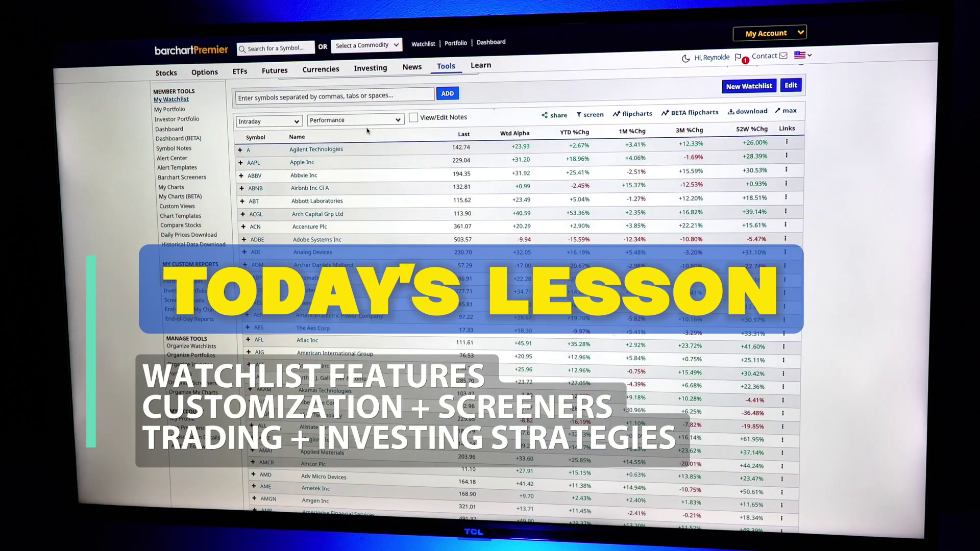
click(346, 140)
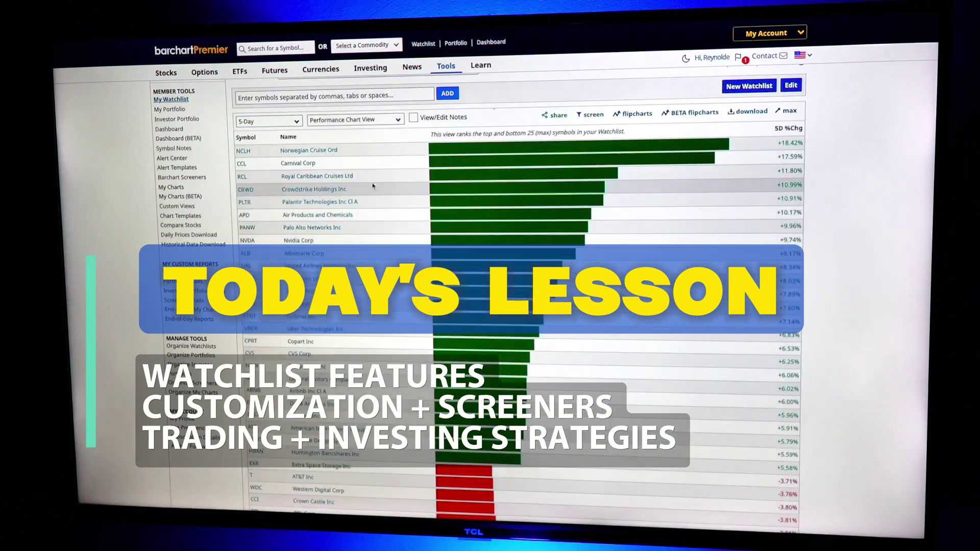
scroll(375, 201, down, 1)
scroll(374, 201, down, 6)
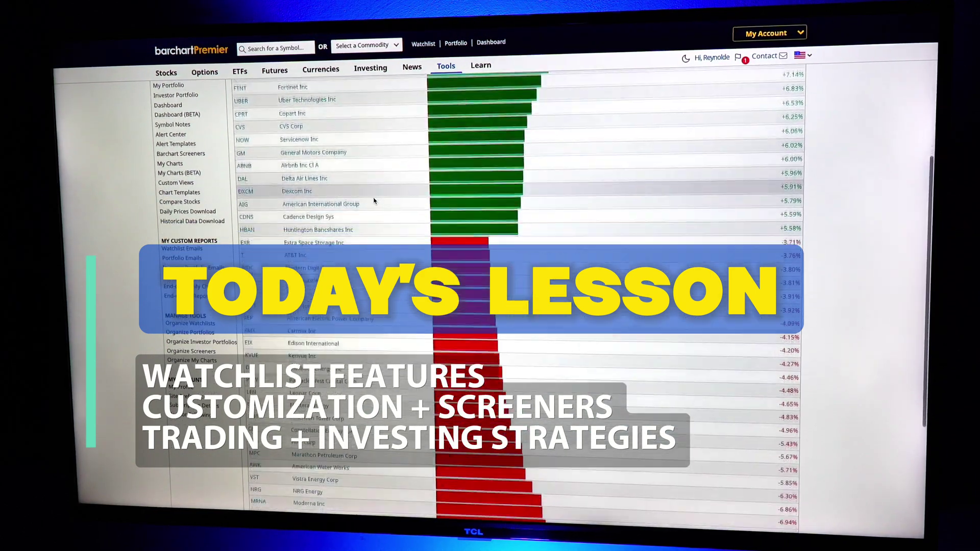
scroll(374, 201, up, 2)
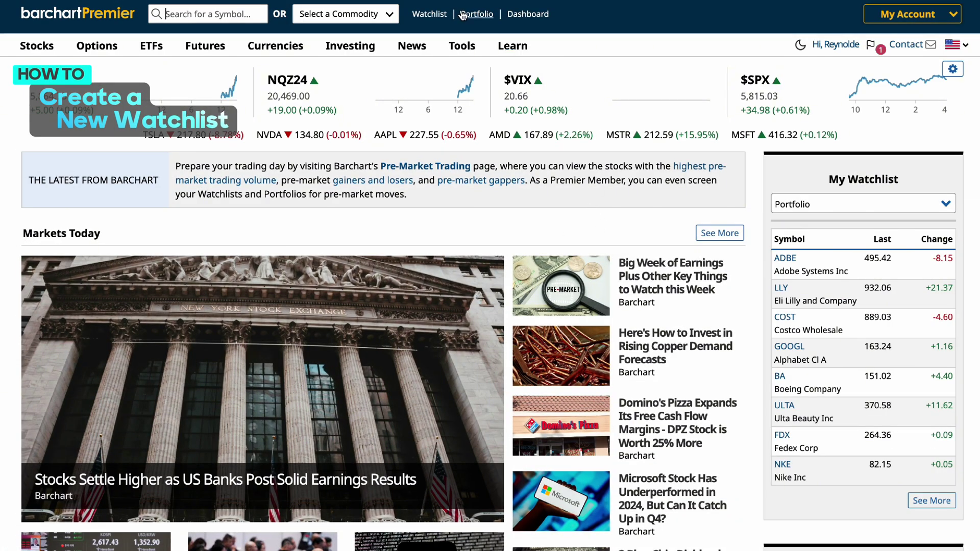
- Create and save a new watchlist named 'Short ETFs'
click(429, 16)
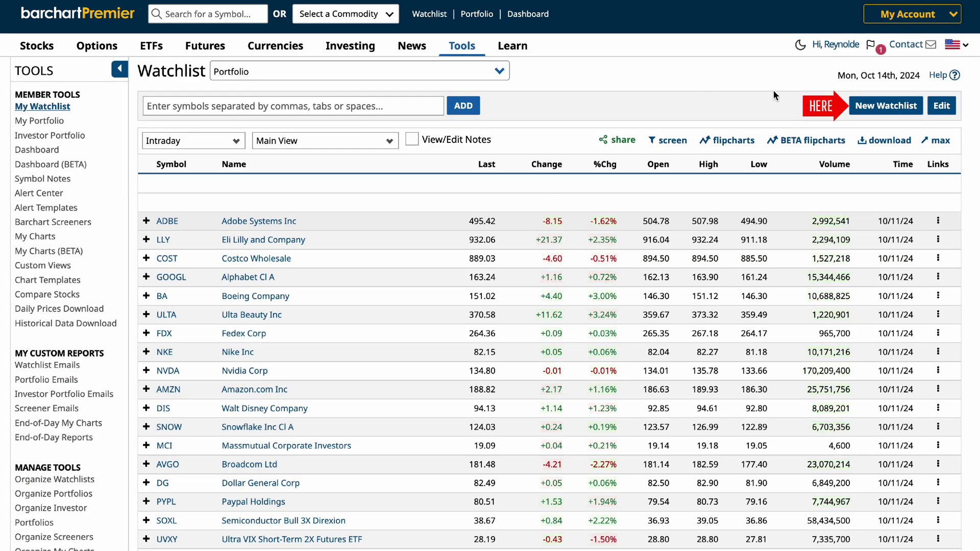
click(856, 109)
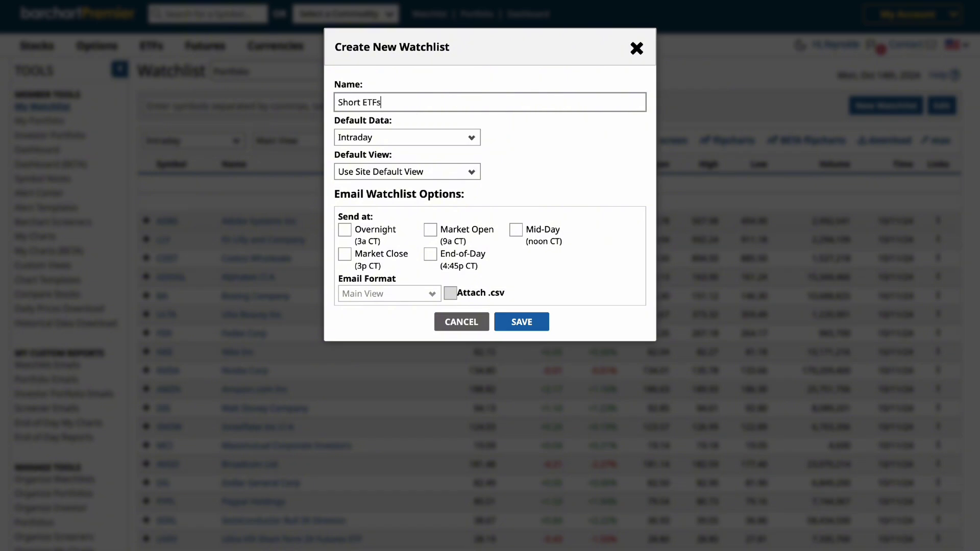
click(531, 322)
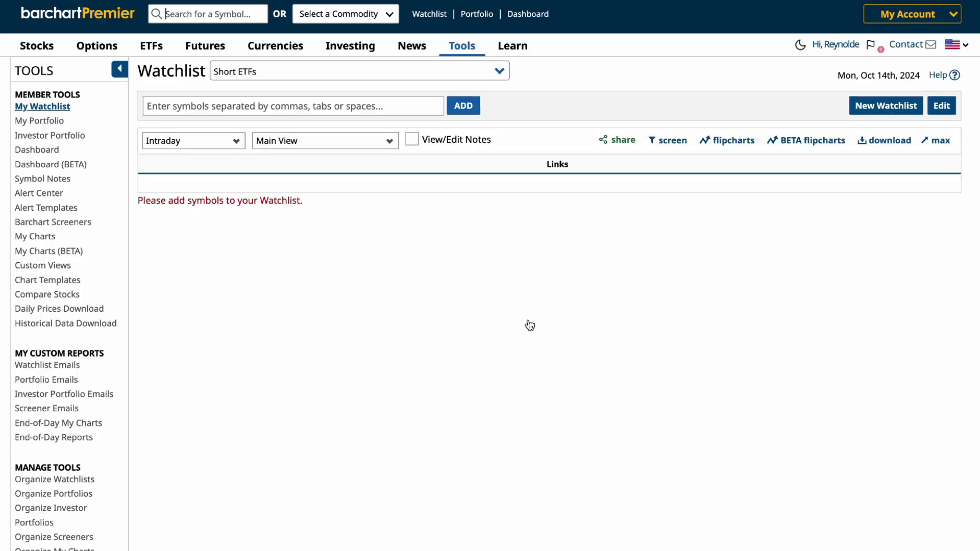
- Add SPXU, SOXS, SPXS and SQQQ to the Short ETFs watchlist
click(290, 107)
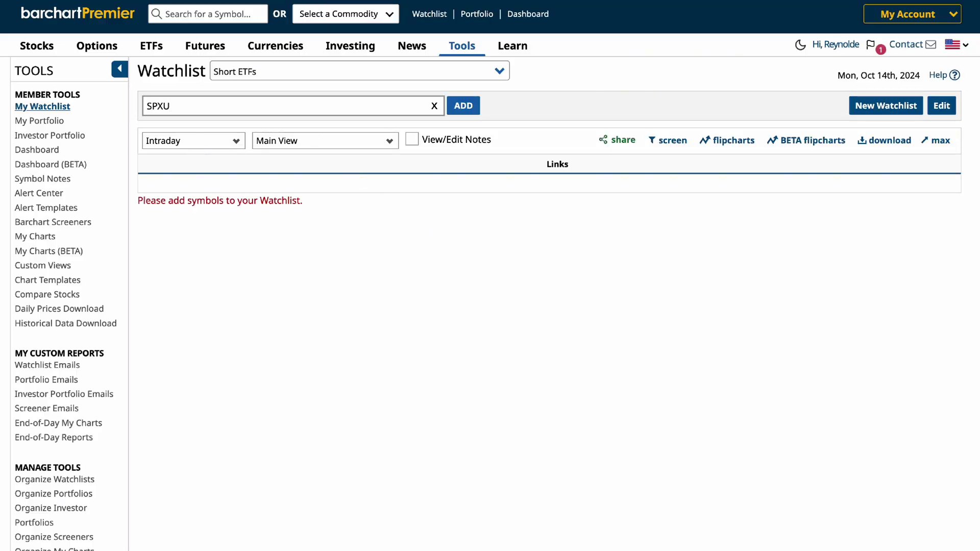
click(465, 109)
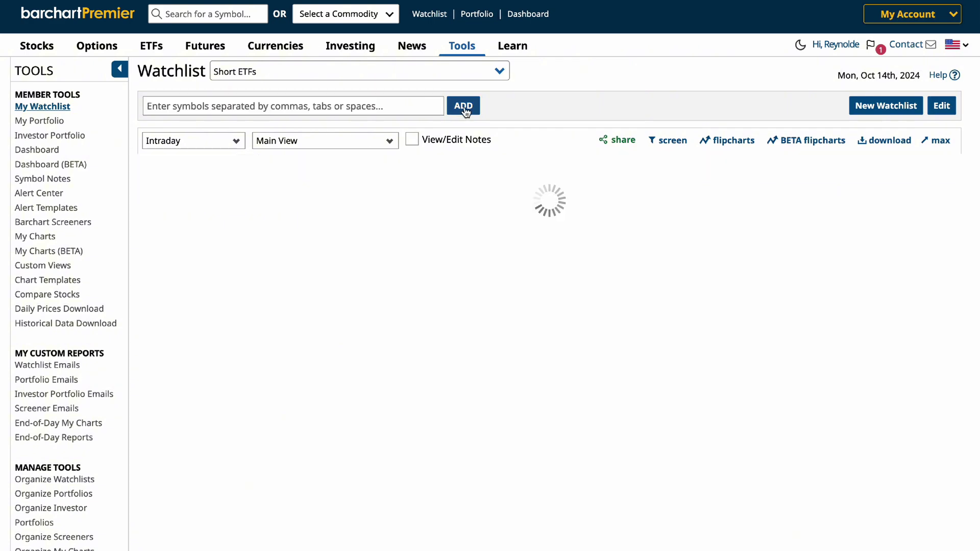
click(345, 105)
text(SOXS,SPXS,)
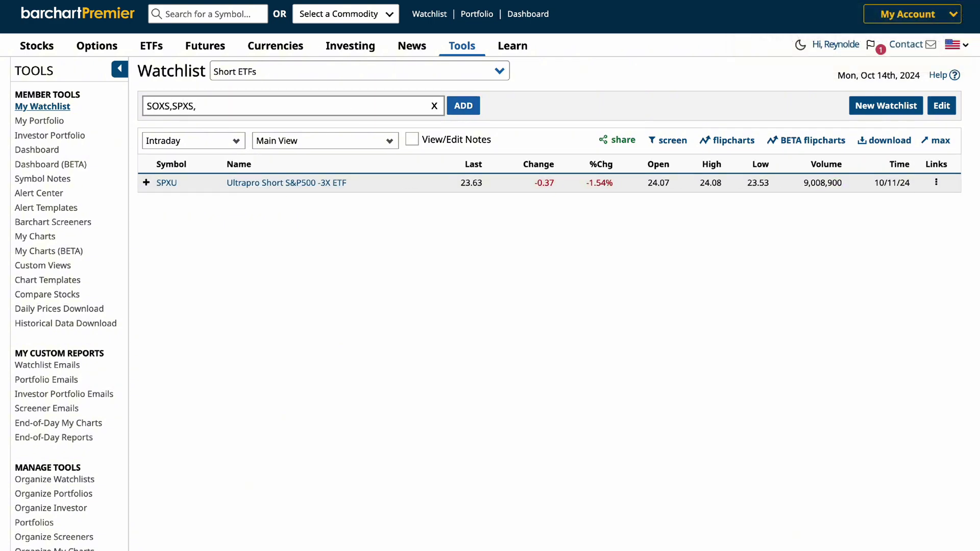
click(473, 112)
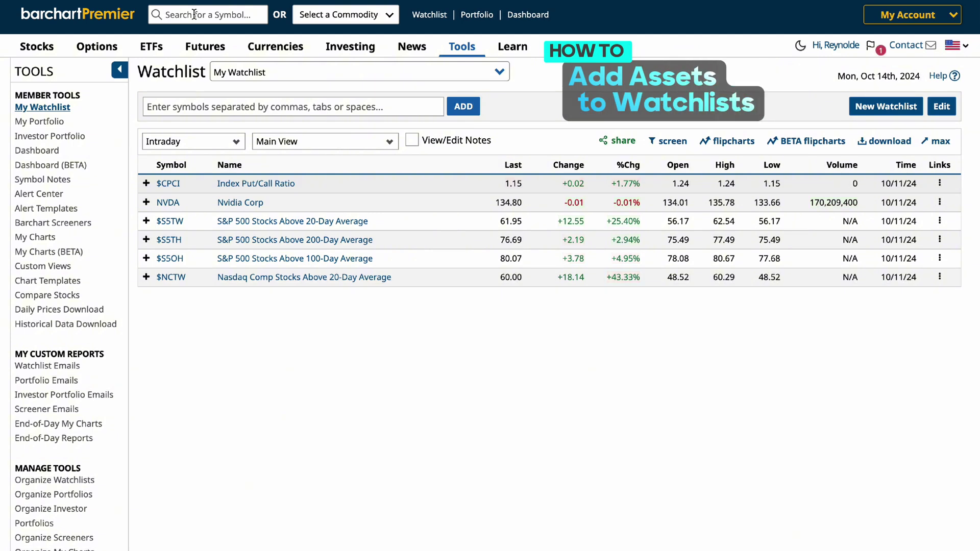
- Open the Nvidia Corp (NVDA) quote and confirm it sits in My Watchlist, Portfolio and S&P 500 Index
click(194, 14)
text(NVDA)
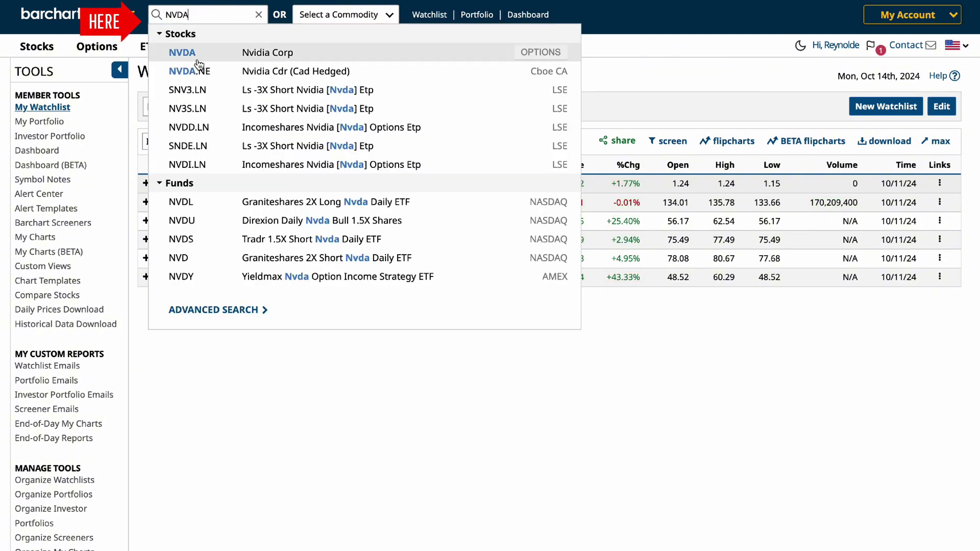
click(199, 59)
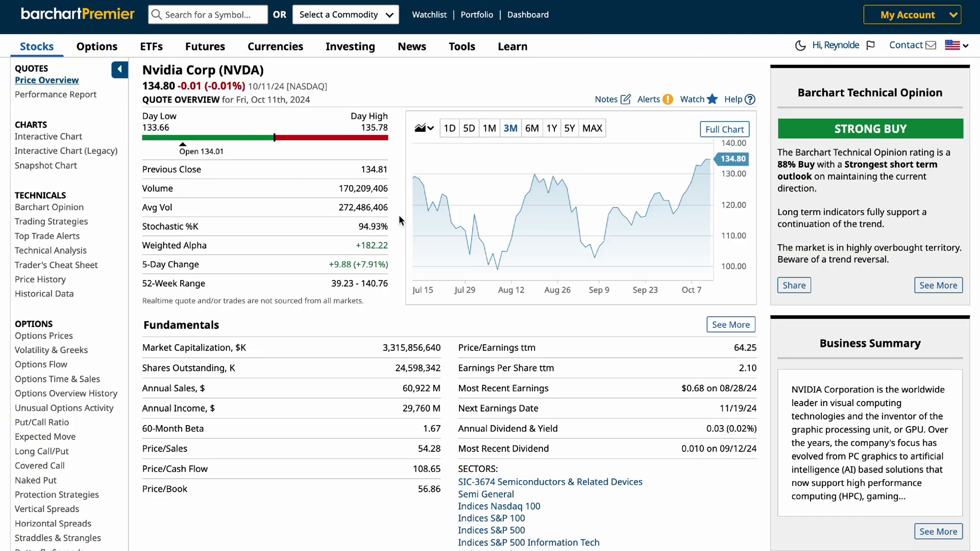
click(712, 114)
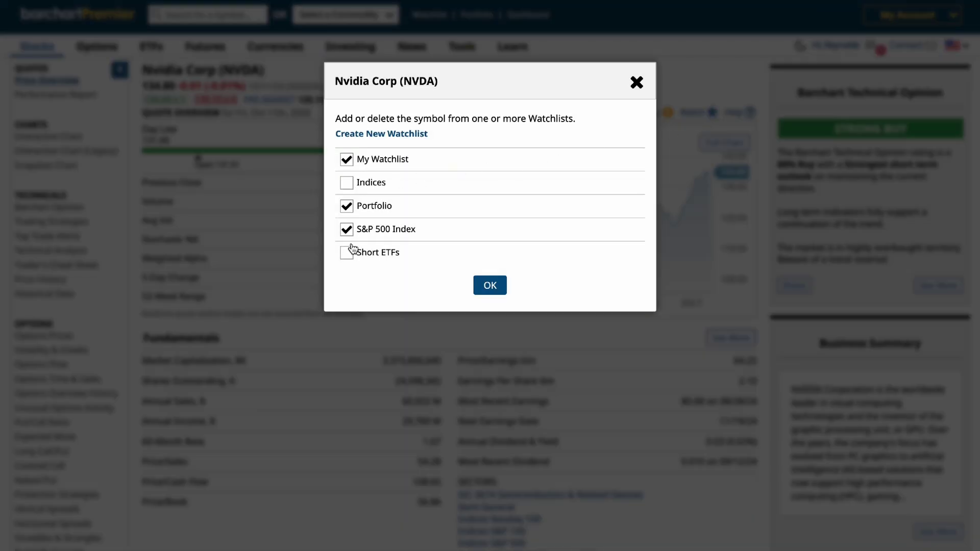
click(490, 285)
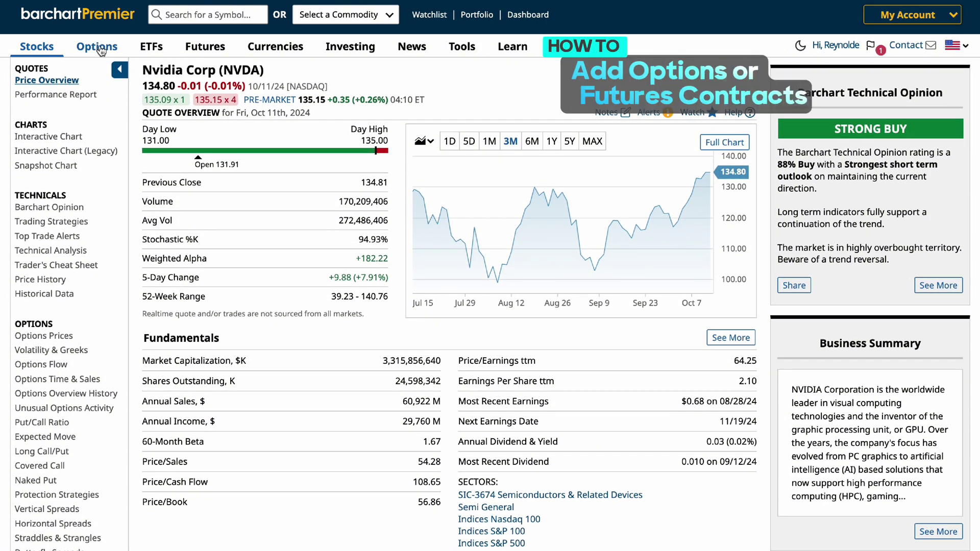
- Open the Options Flow report from the Options menu
mouse_move(100, 50)
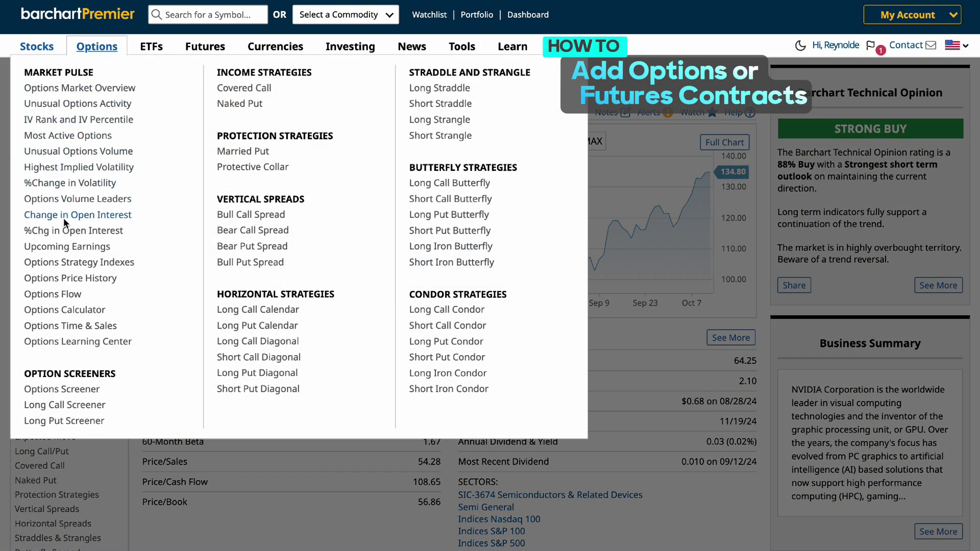
click(67, 136)
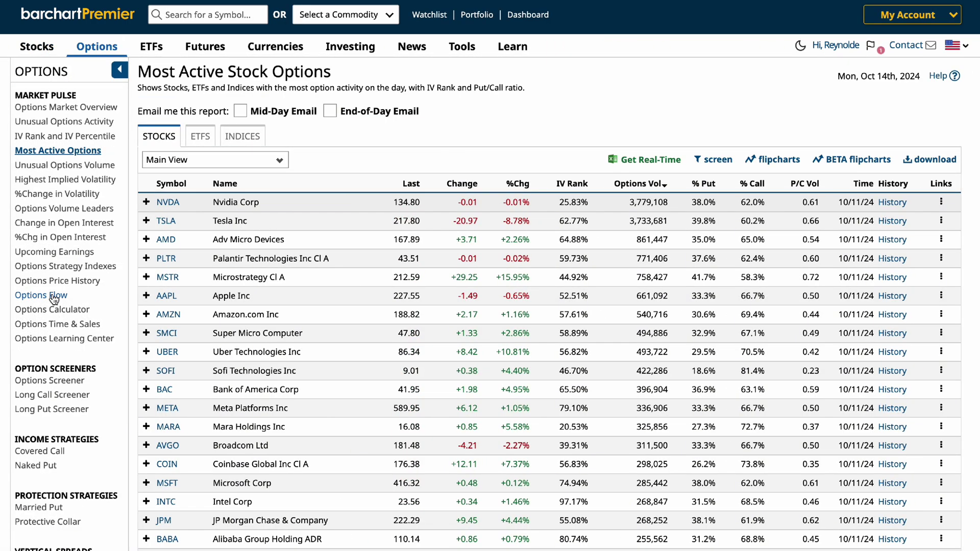
click(53, 296)
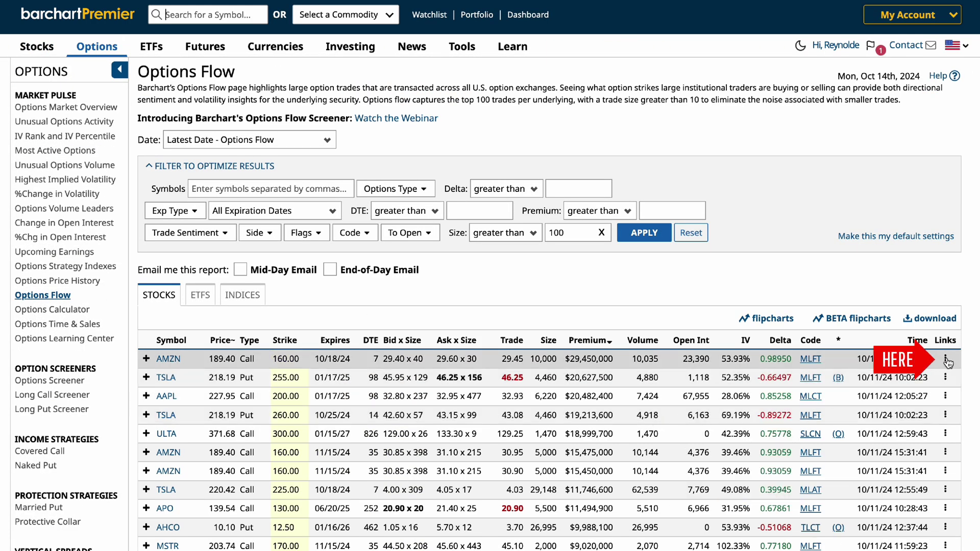
- Add the AMZN Oct 18 '24 160.00 Call to a new 'Options Flow' watchlist and view it
click(945, 360)
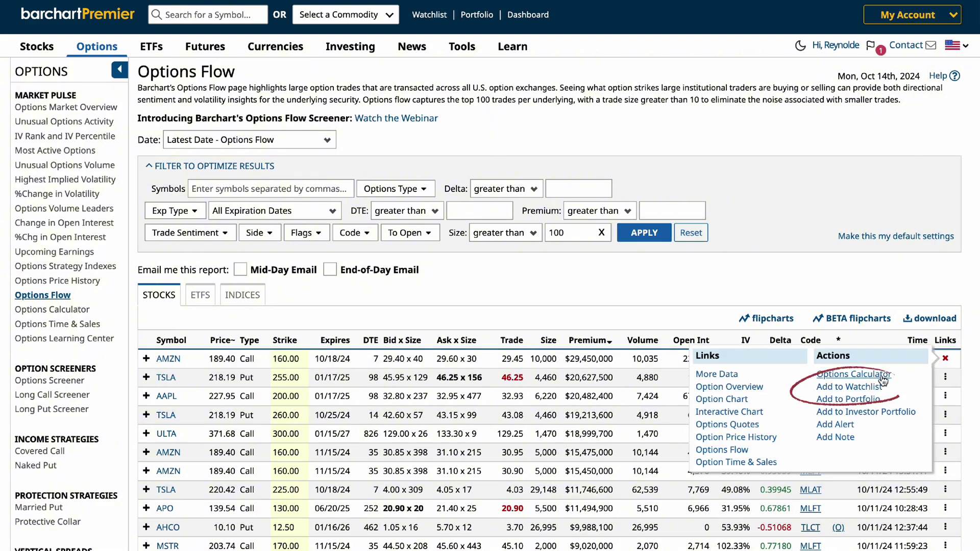
click(863, 388)
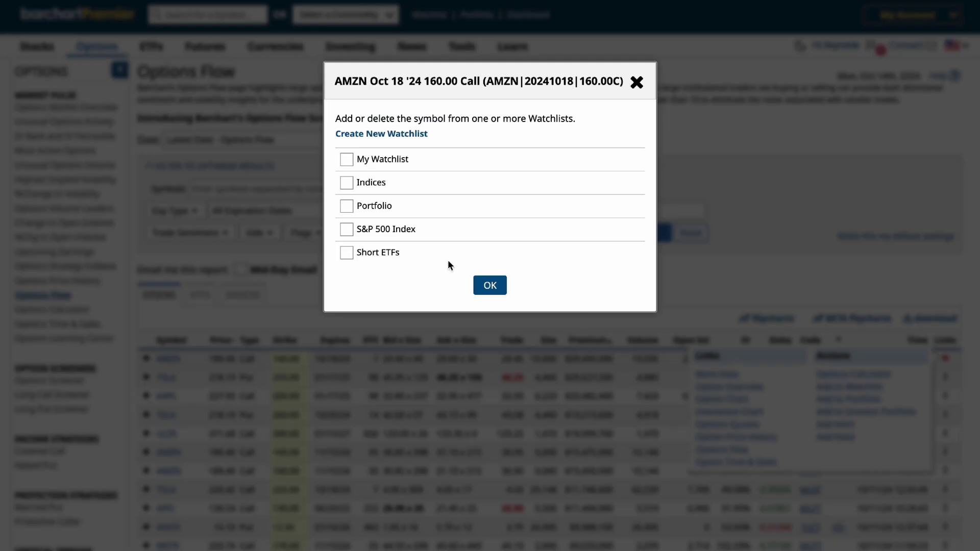
click(375, 135)
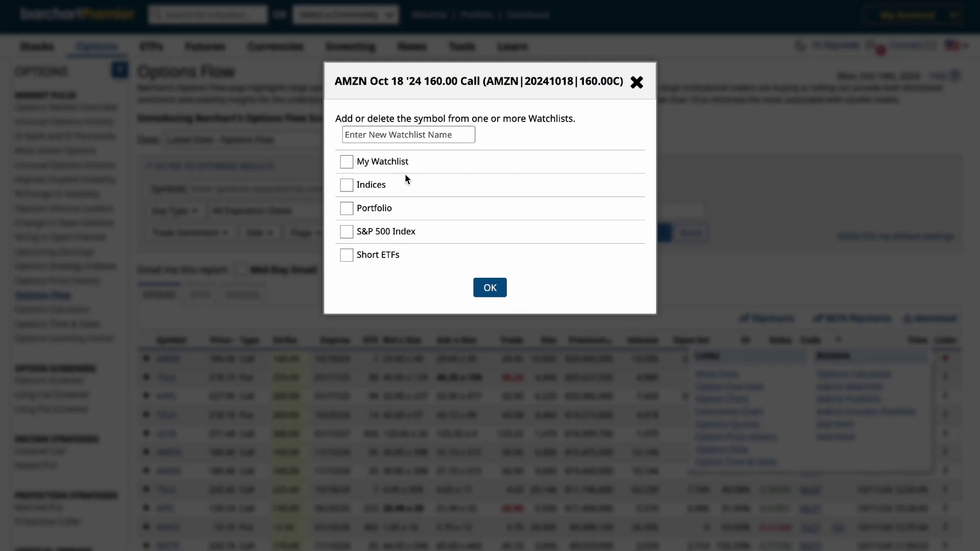
click(411, 135)
text(Options Flow)
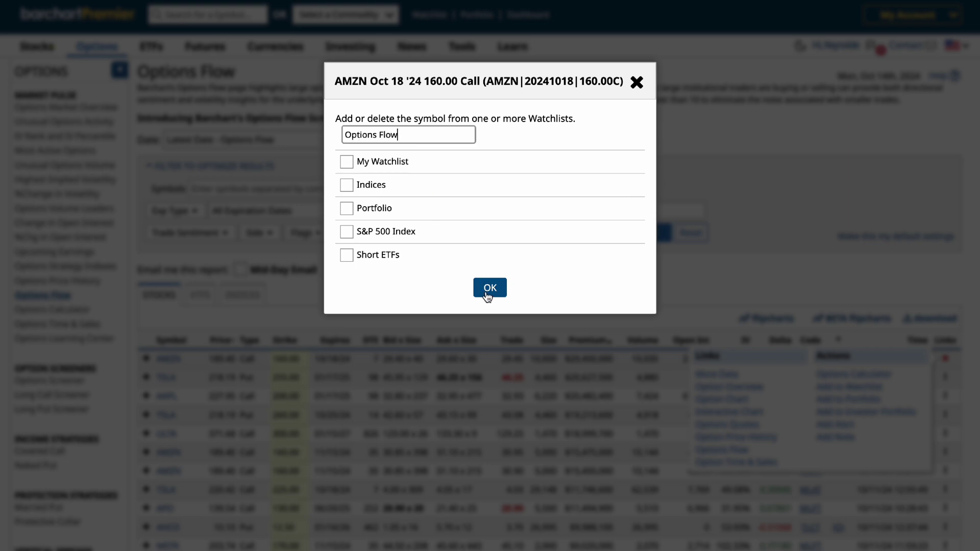
click(489, 289)
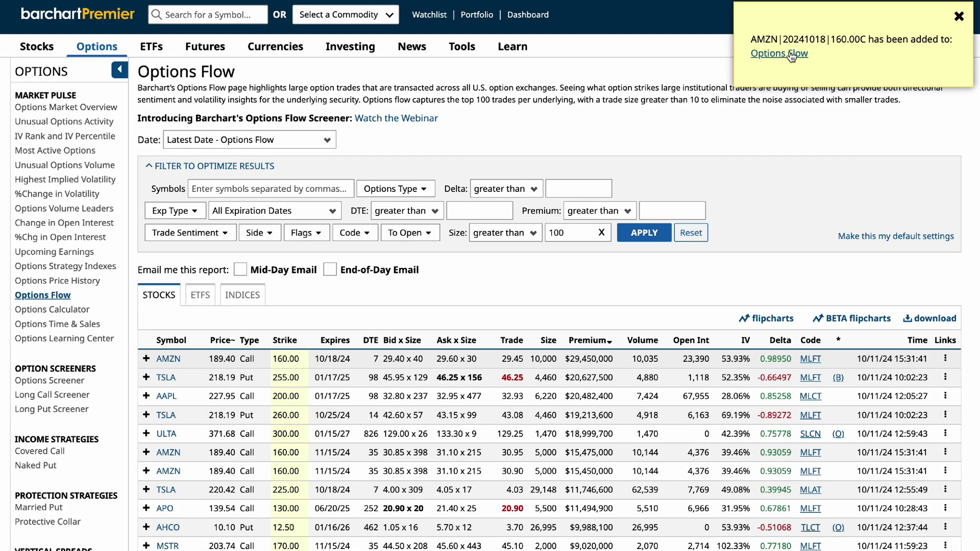
click(791, 54)
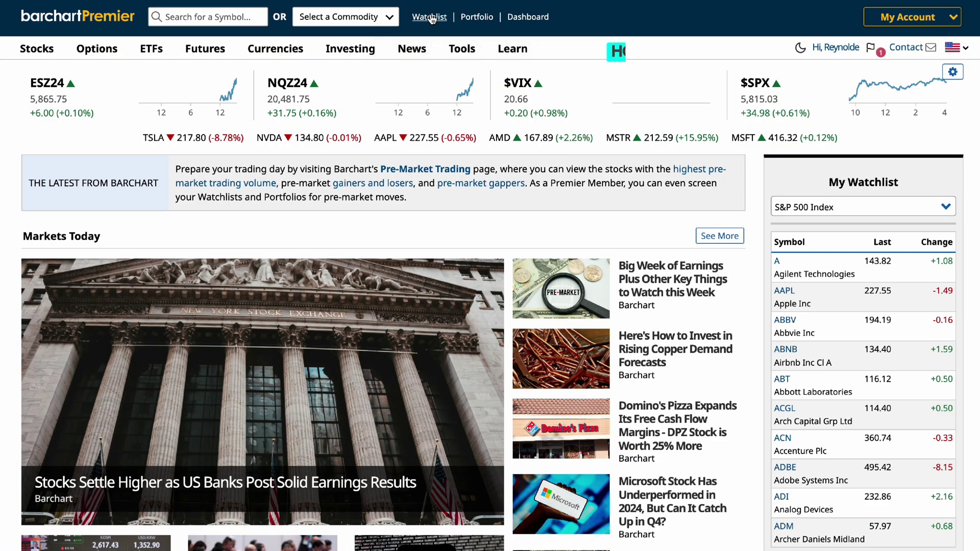
- Show the S&P 500 Index watchlist in Mini-Chart View
click(428, 14)
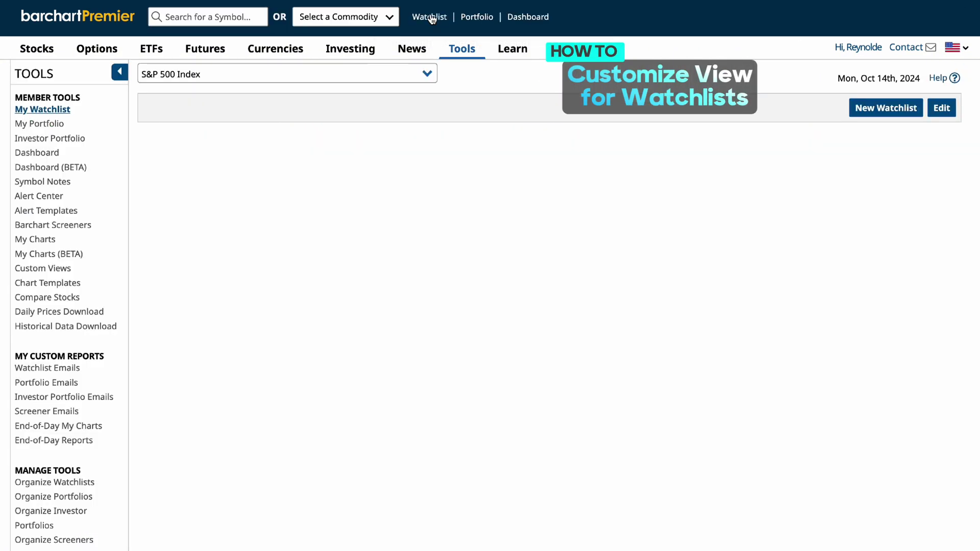
click(373, 139)
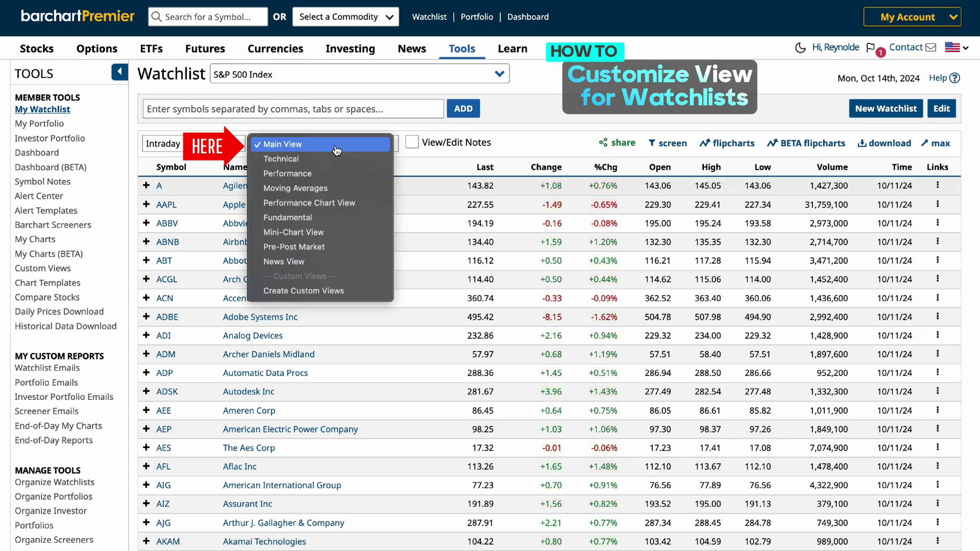
click(321, 234)
scroll(653, 237, down, 1)
scroll(654, 237, down, 4)
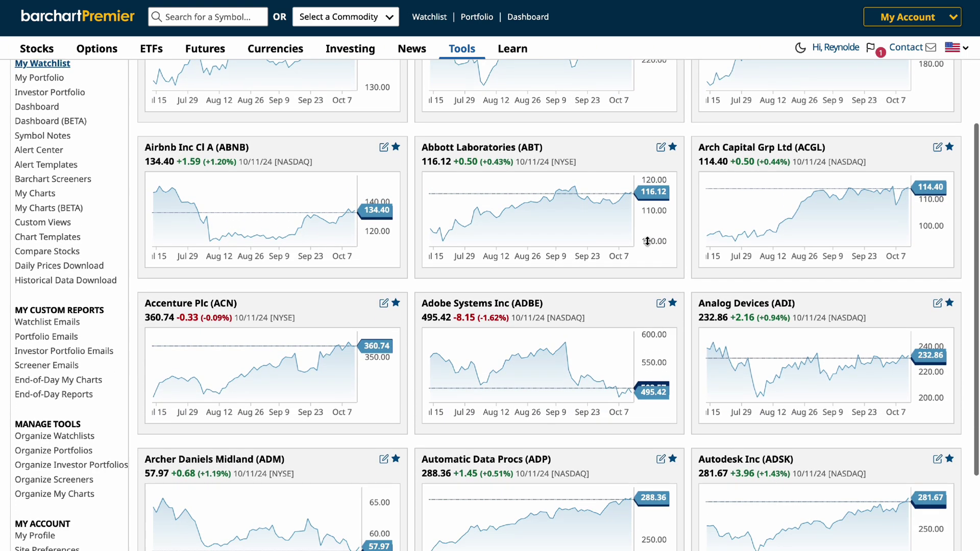
scroll(648, 241, down, 2)
scroll(638, 220, up, 4)
scroll(637, 215, up, 2)
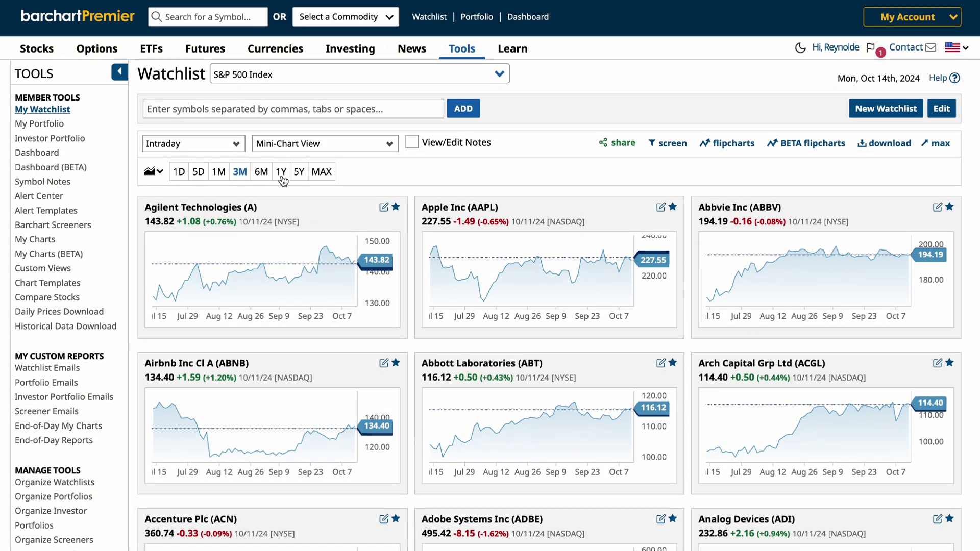
- Set the mini-charts' time range to MAX, after trying 1Y
click(281, 172)
click(321, 172)
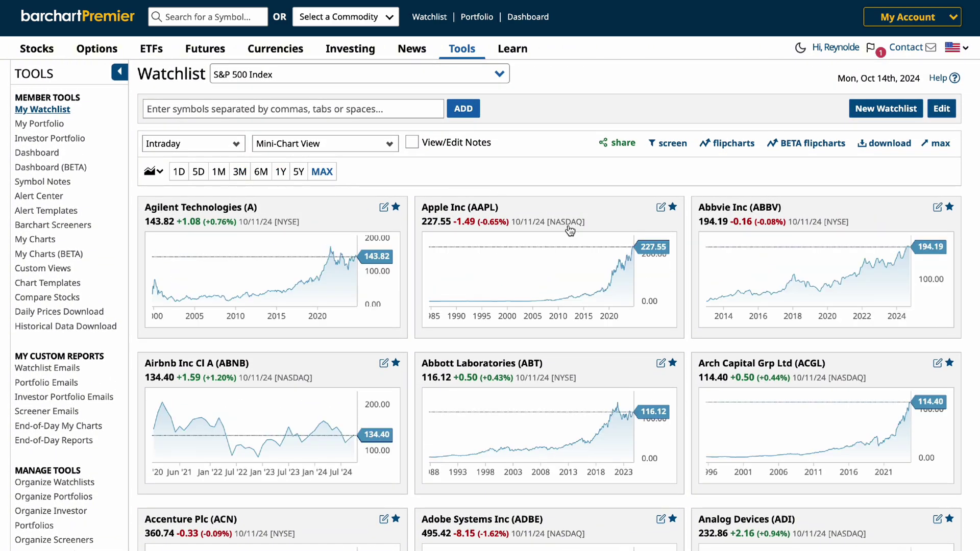
scroll(581, 235, down, 2)
scroll(582, 235, down, 4)
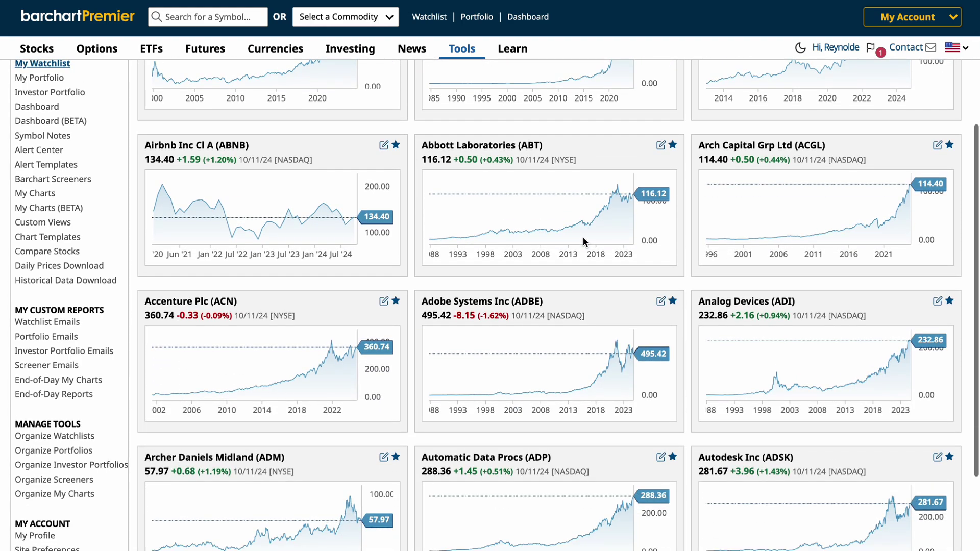
scroll(573, 272, up, 6)
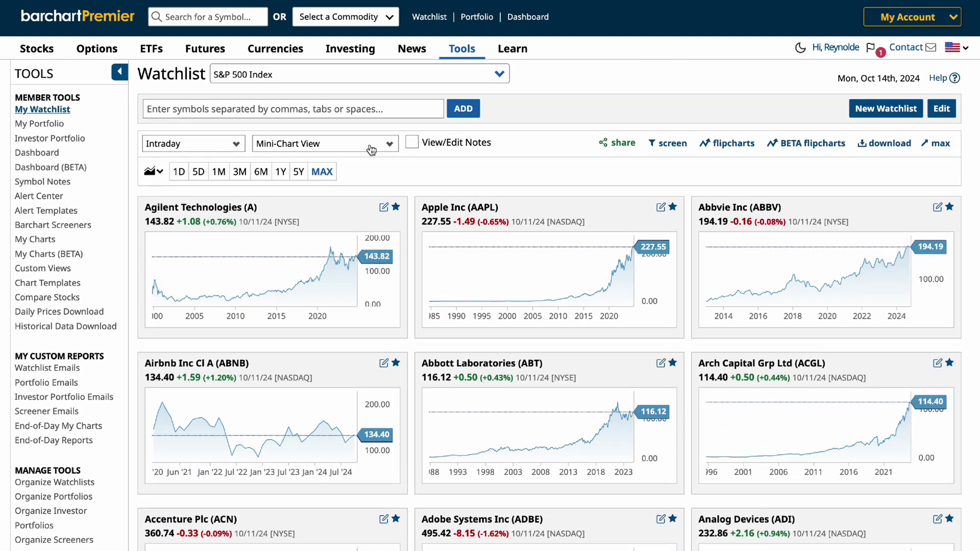
click(371, 149)
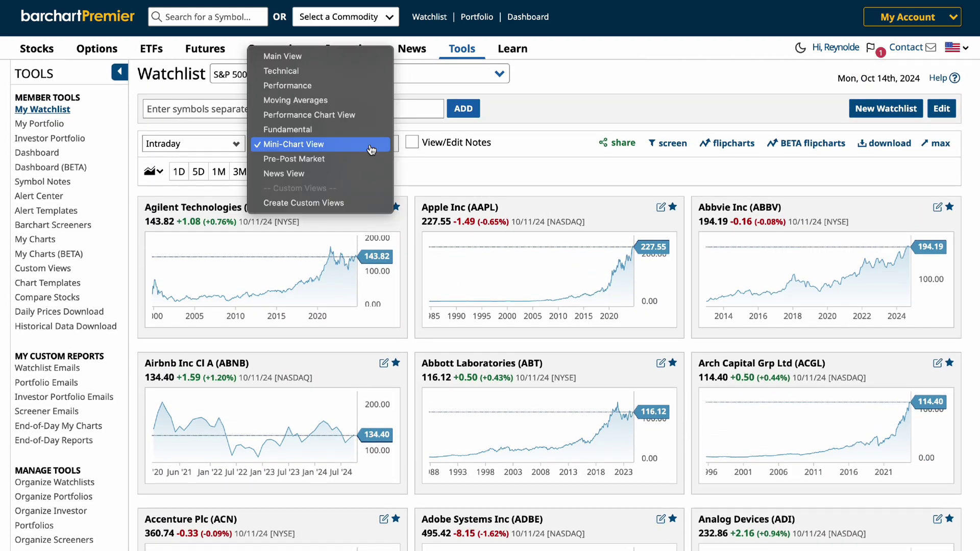
- Switch the S&P 500 Index watchlist to Performance Chart View
click(374, 114)
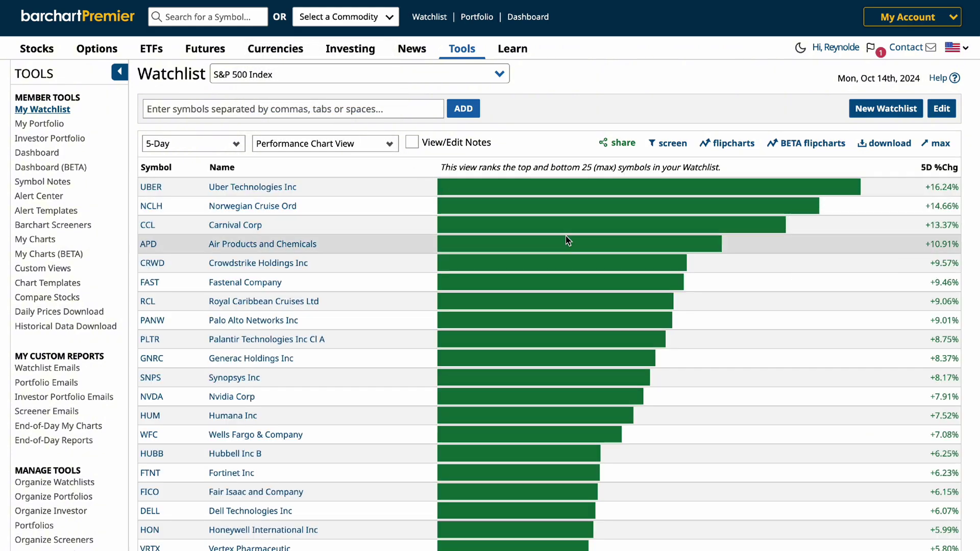
scroll(766, 300, down, 5)
scroll(766, 297, down, 6)
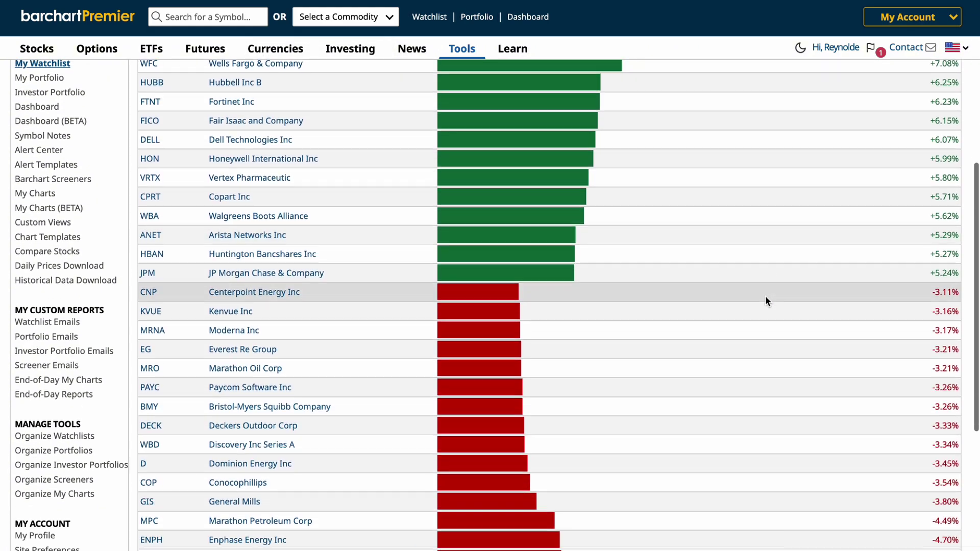
scroll(763, 296, up, 11)
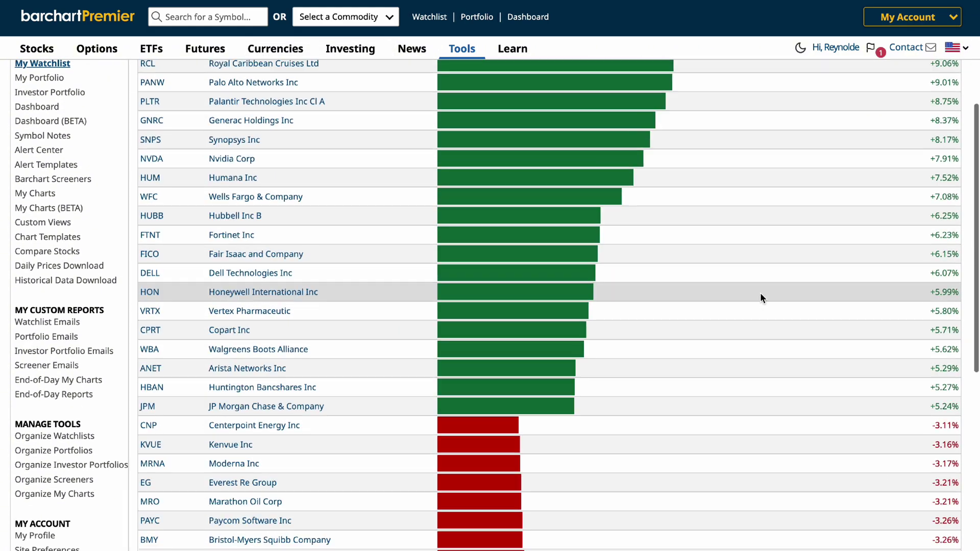
- Rank the performance bars by Year-To-Date change and scroll through them
click(212, 147)
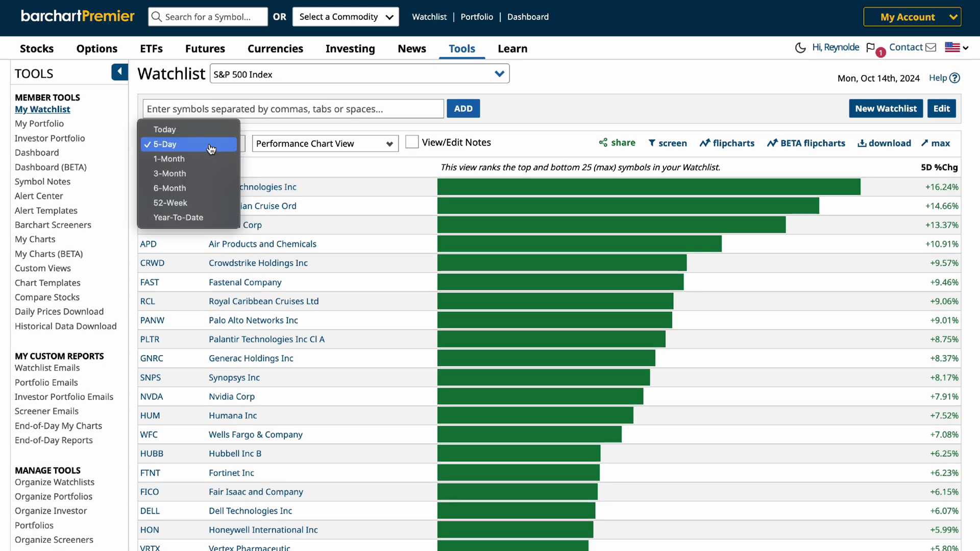
click(193, 217)
mouse_move(596, 230)
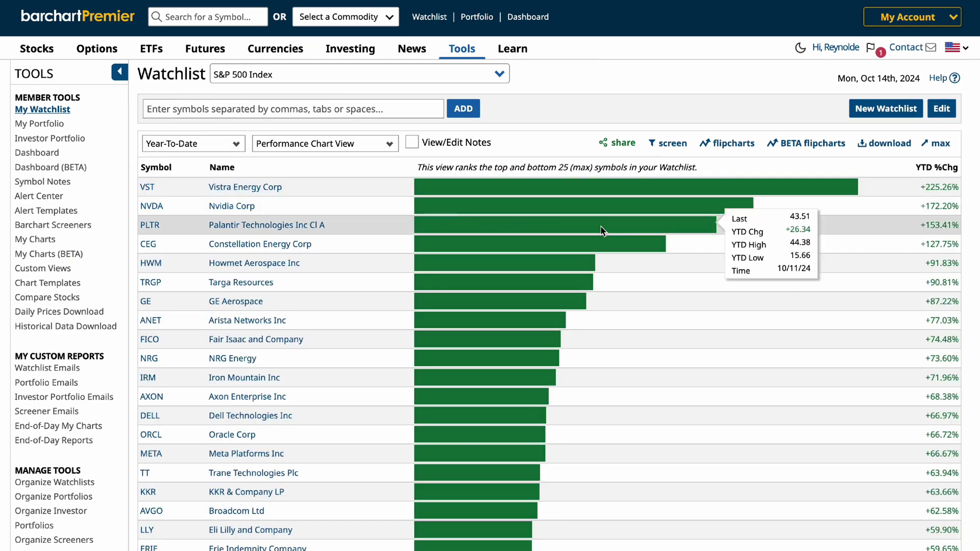
scroll(601, 229, down, 11)
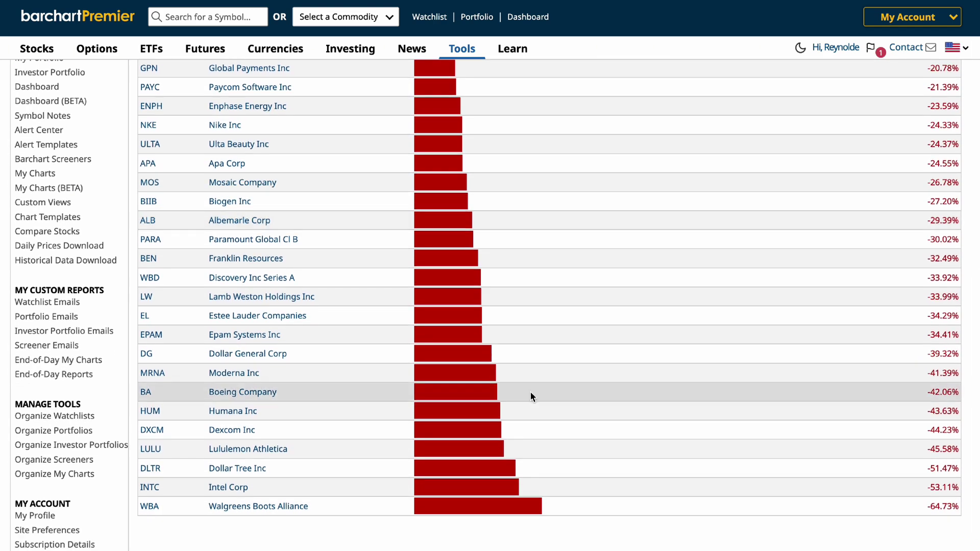
mouse_move(452, 509)
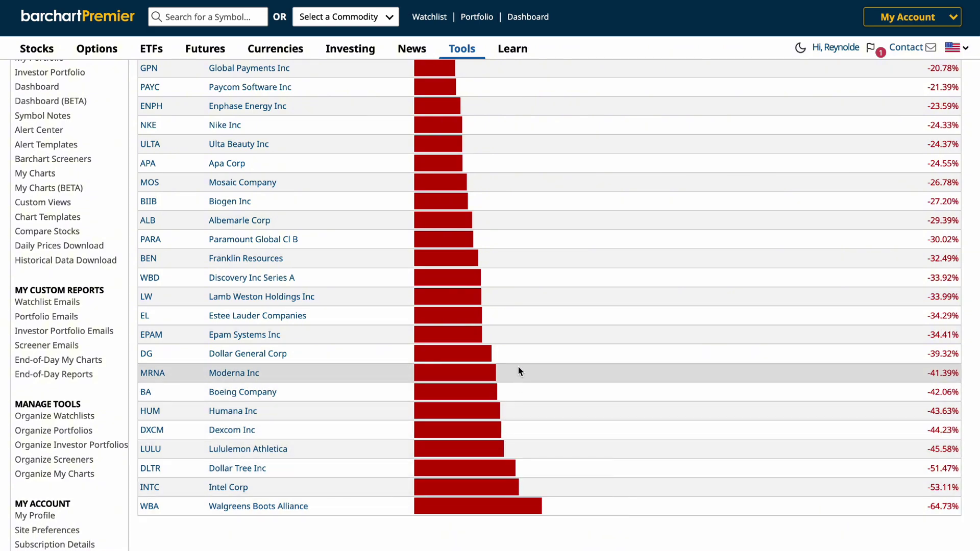
scroll(589, 220, up, 1)
scroll(589, 219, up, 8)
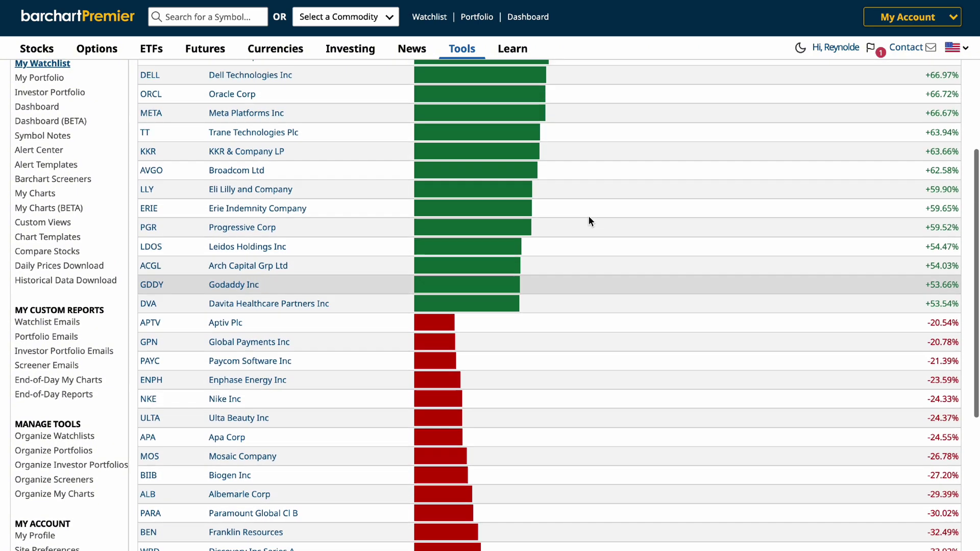
scroll(588, 222, up, 3)
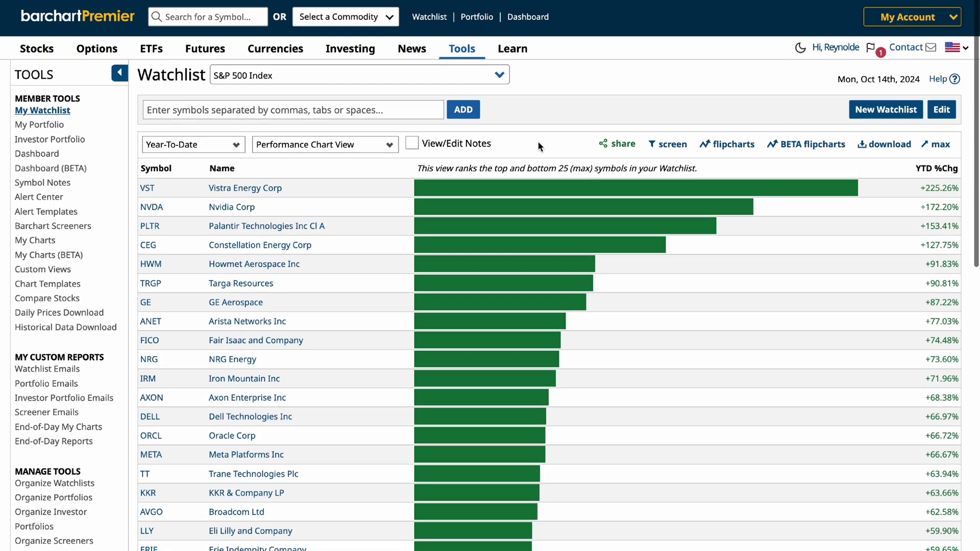
- Show the Technical layout sorted by 20D Rel Str, lowest first
mouse_move(511, 188)
click(307, 145)
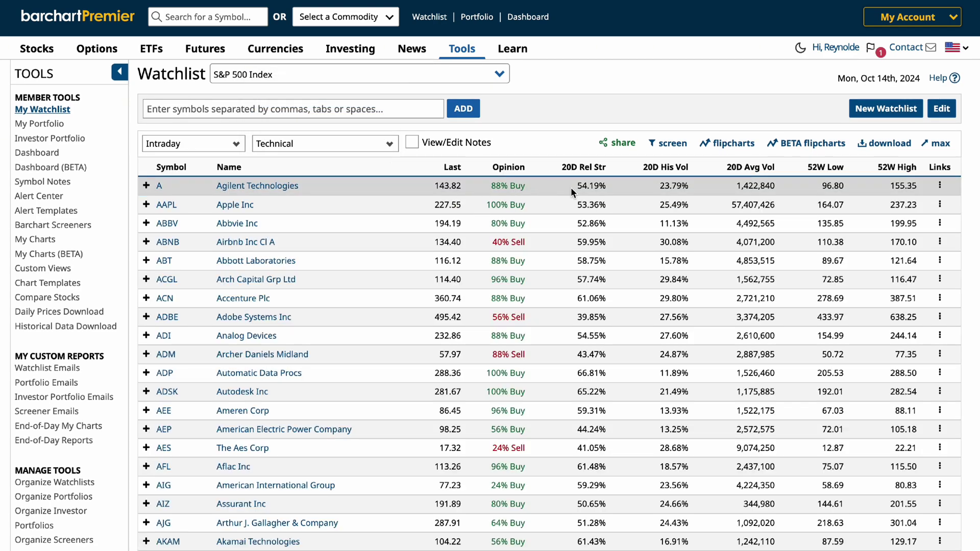
scroll(595, 207, down, 3)
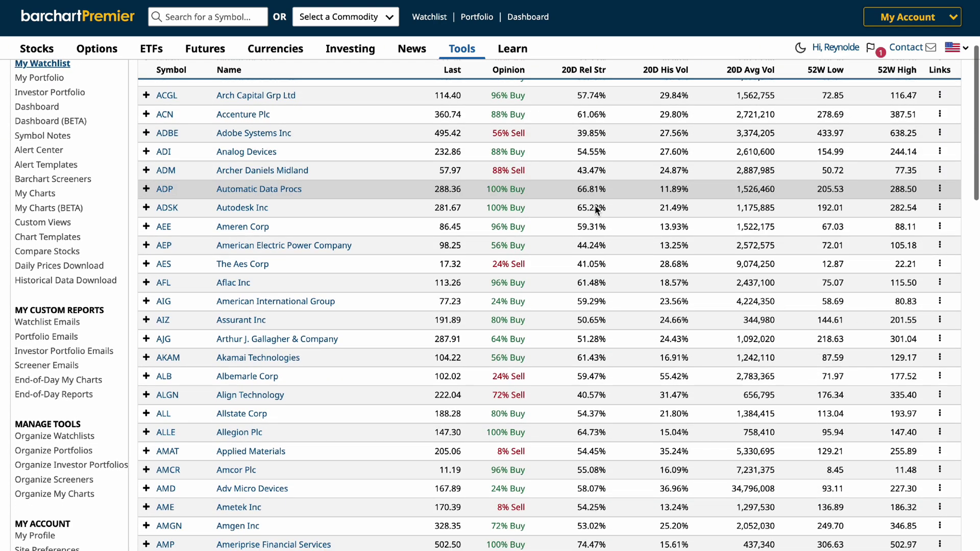
scroll(595, 204, up, 4)
click(587, 151)
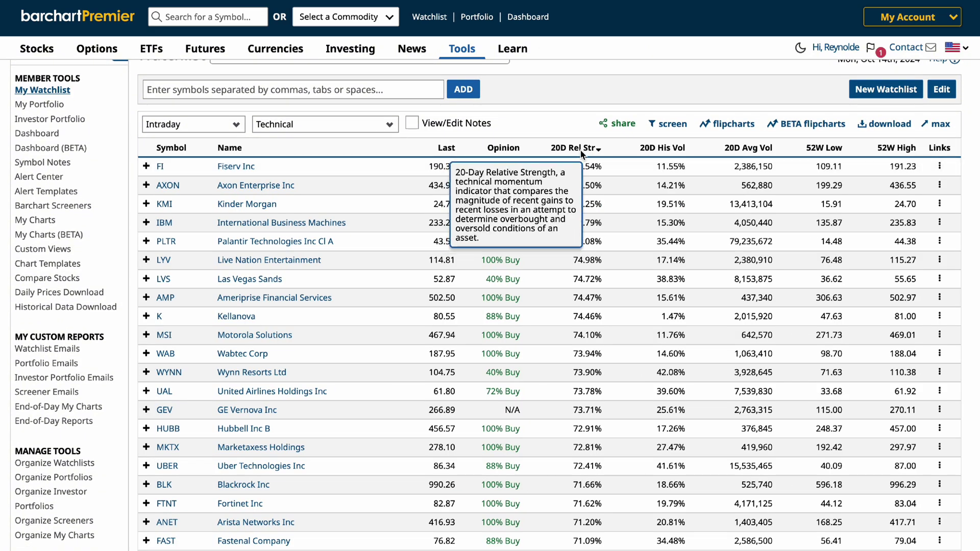
click(574, 148)
scroll(572, 266, down, 2)
scroll(573, 266, down, 4)
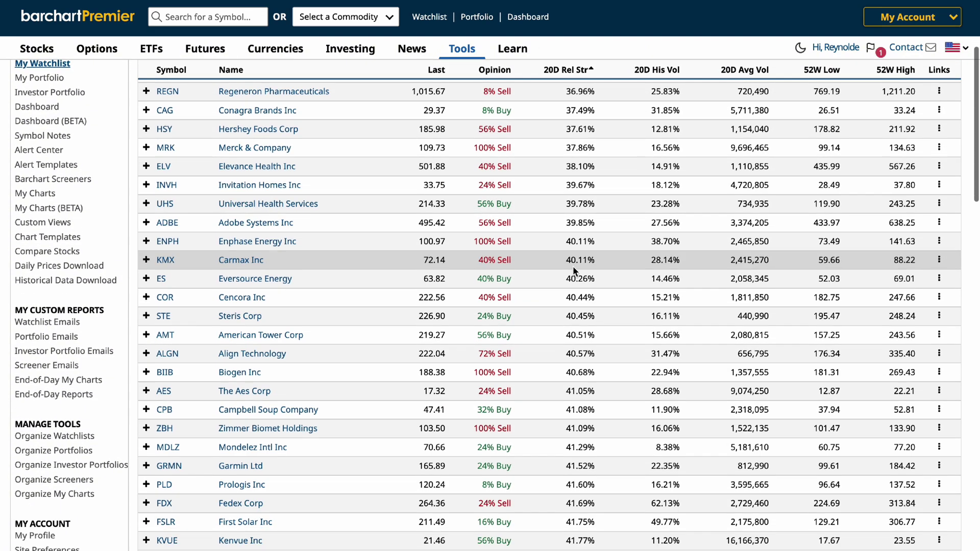
scroll(572, 271, down, 2)
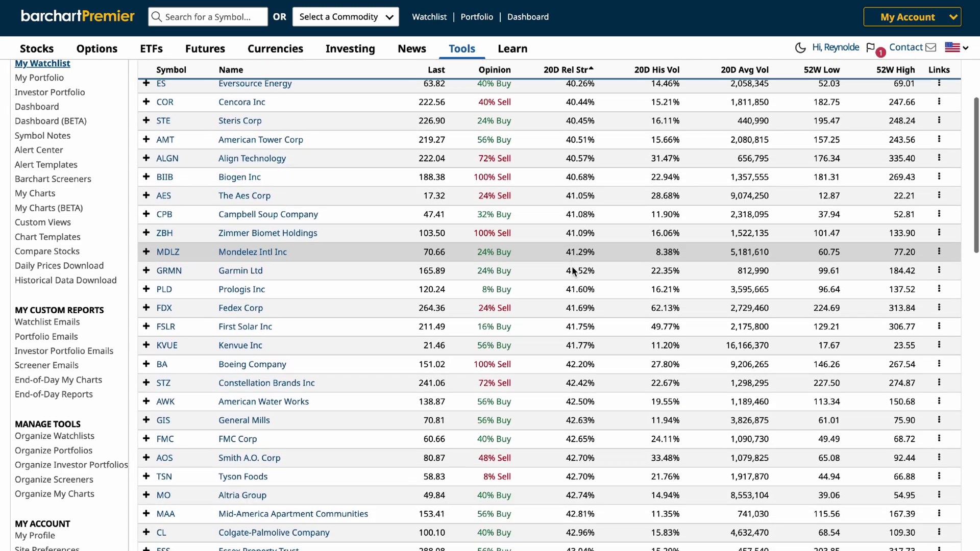
scroll(547, 176, up, 1)
scroll(548, 177, up, 5)
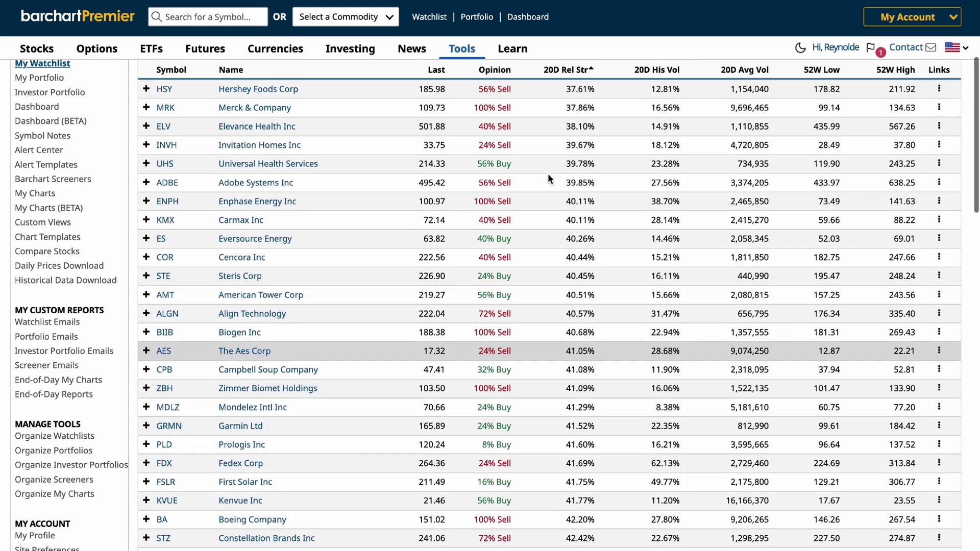
scroll(547, 173, up, 3)
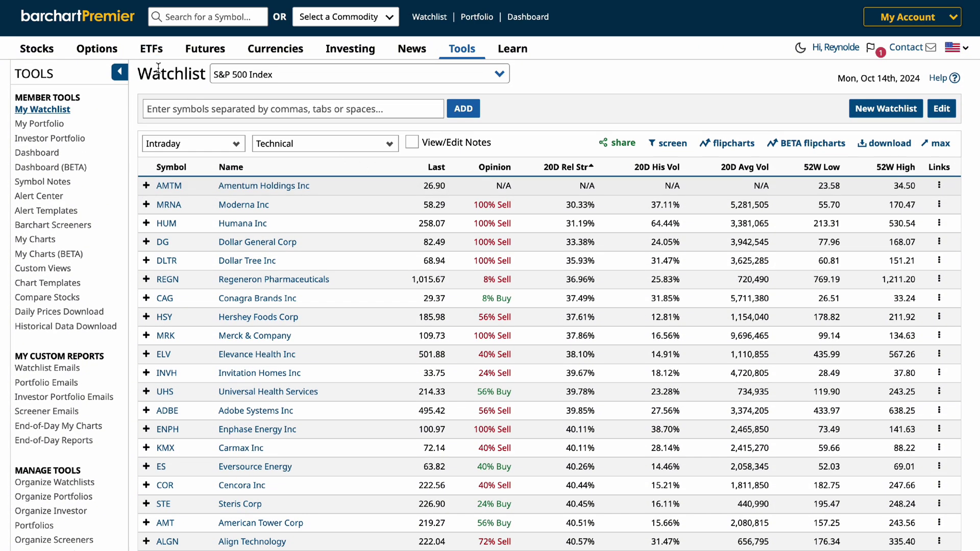
- Switch to the Moving Averages layout showing 20D, 50D, 100D and 200D columns
click(333, 153)
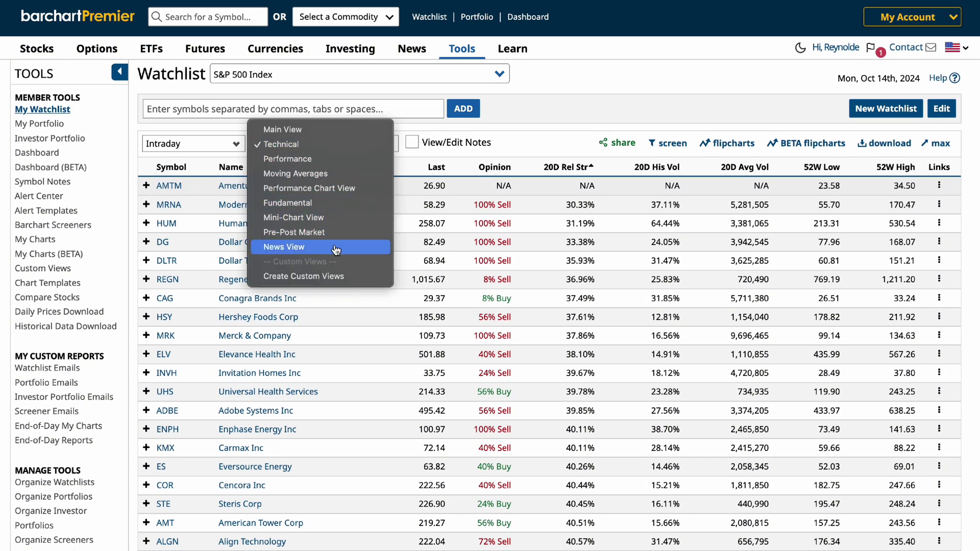
click(337, 174)
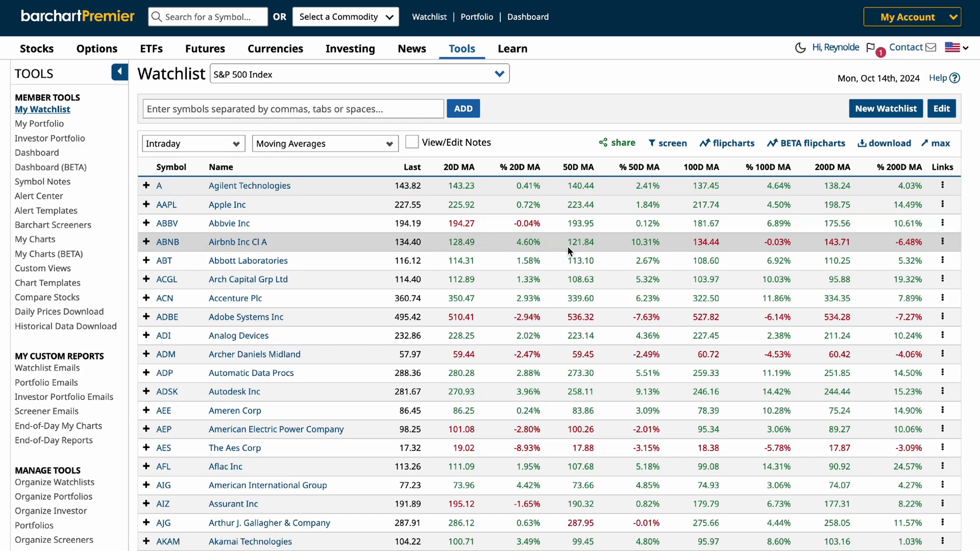
scroll(609, 256, down, 2)
scroll(610, 256, down, 5)
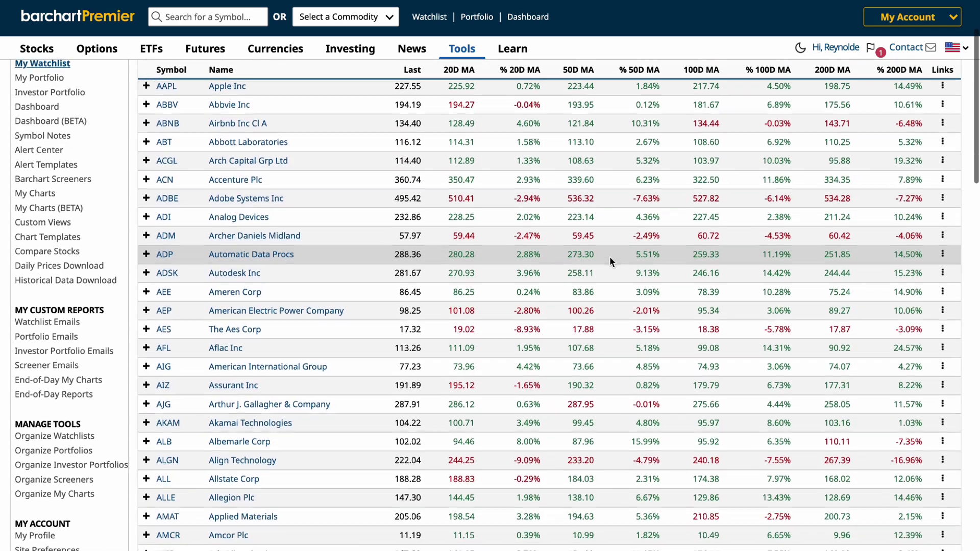
scroll(610, 256, up, 5)
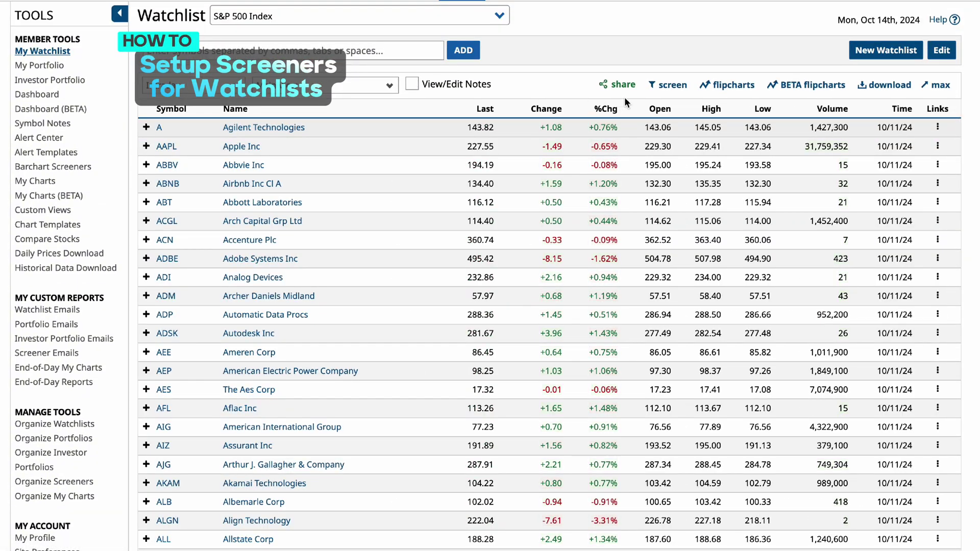
- Open the watchlist in the Stocks Screener, then the Volume Leaders list under Most Active
click(673, 87)
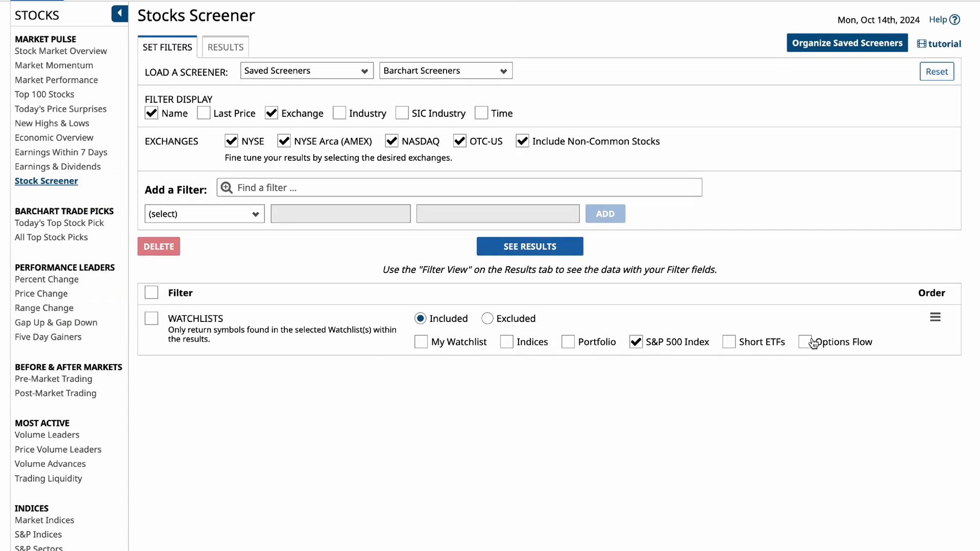
scroll(822, 342, down, 1)
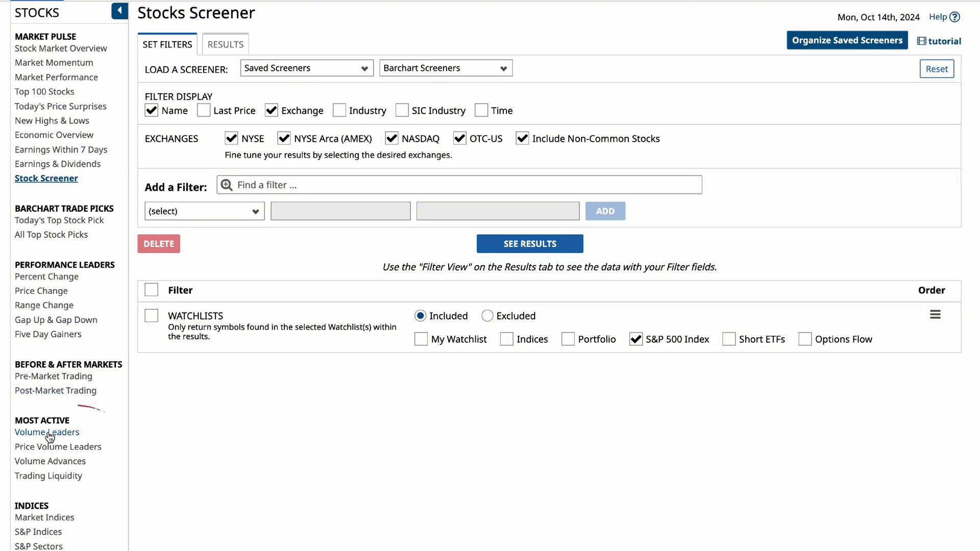
click(49, 432)
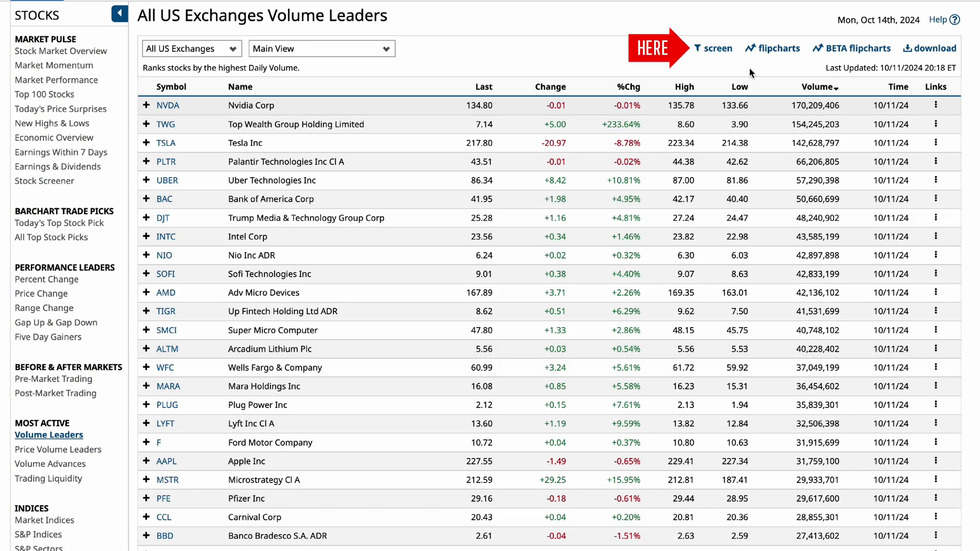
- Screen Volume Leaders with a My Personal Lists watchlist filter and view matching S&P 500 stocks
click(716, 49)
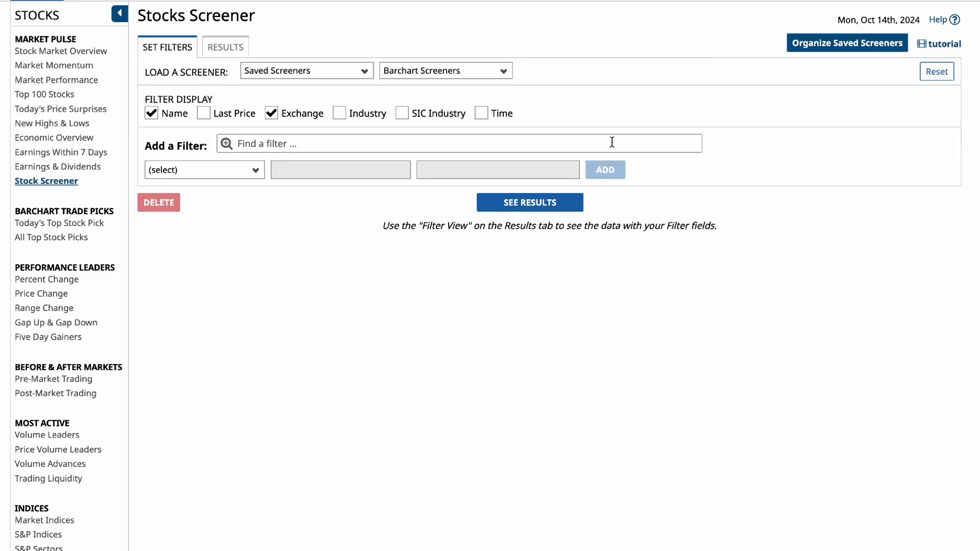
click(232, 214)
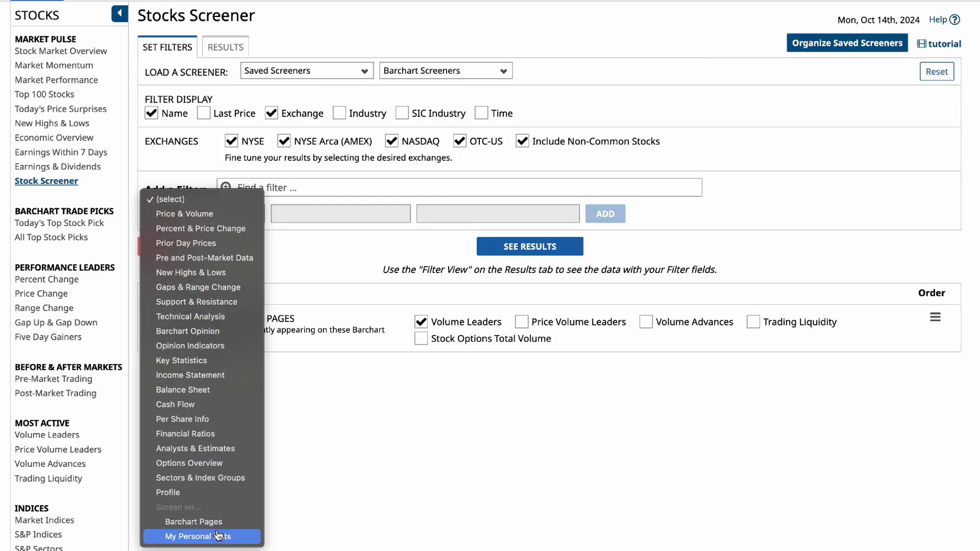
click(197, 535)
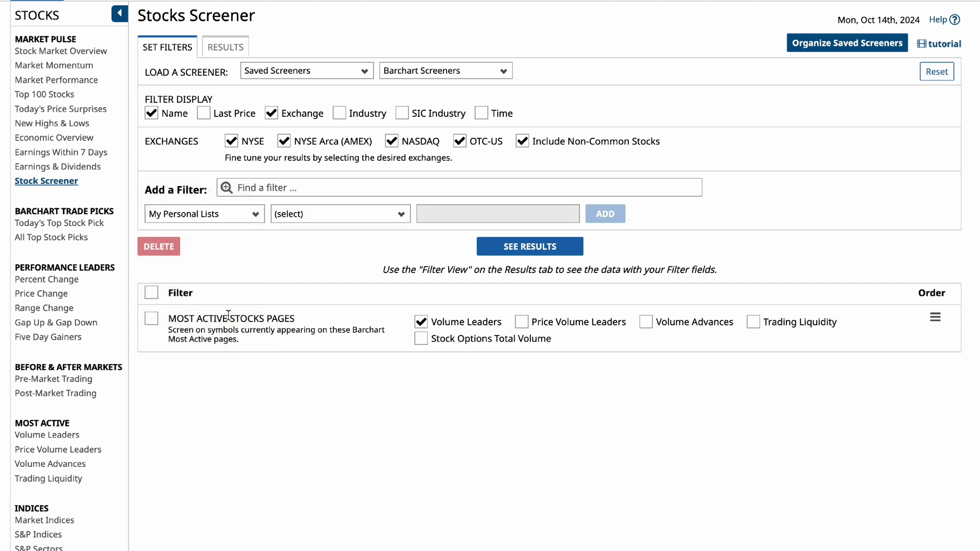
click(321, 222)
click(320, 231)
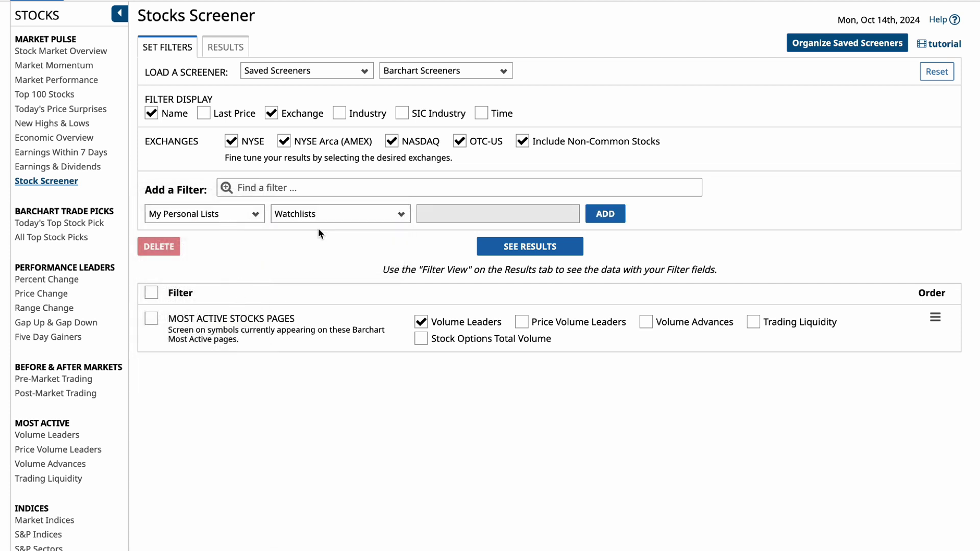
click(616, 216)
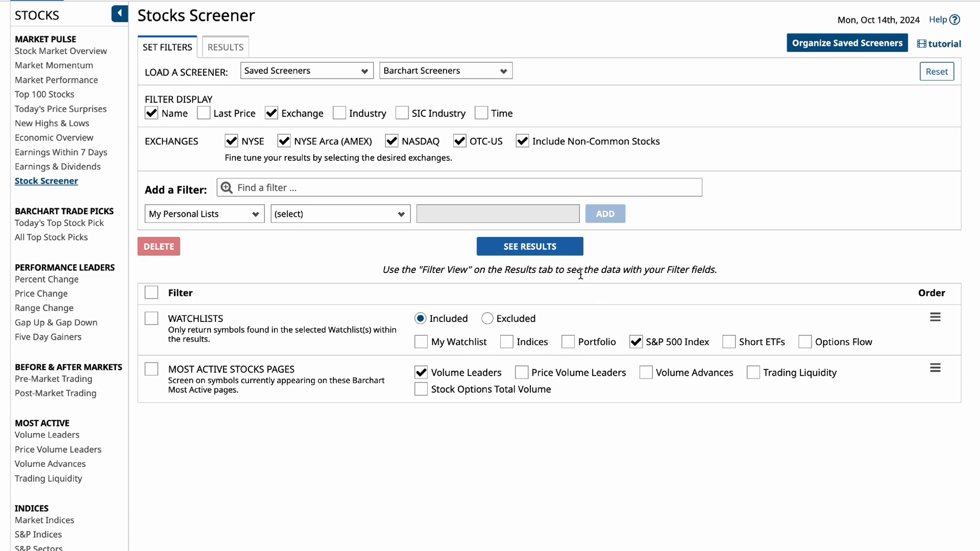
click(555, 254)
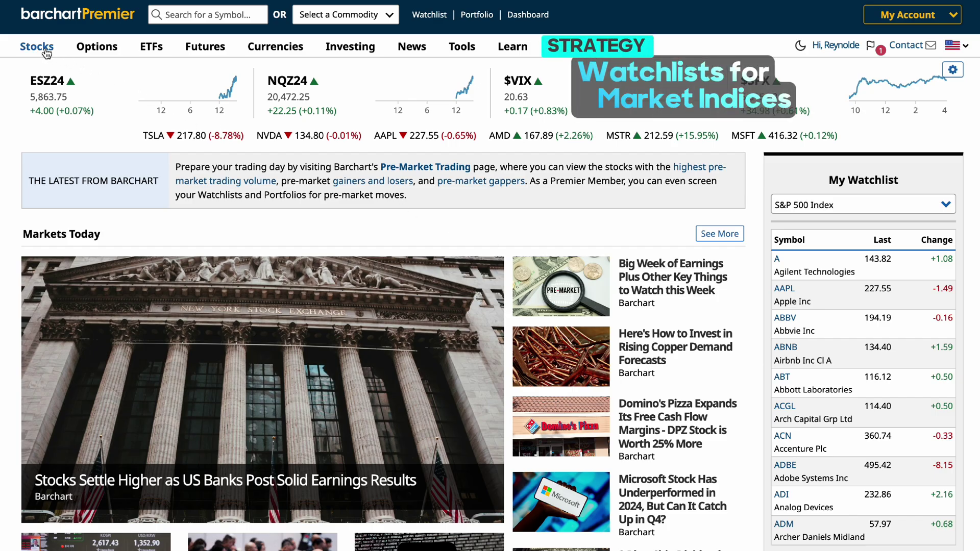
- Open the Nasdaq 100 ($IUXX) components from Market Indices and send them to the screener
mouse_move(47, 53)
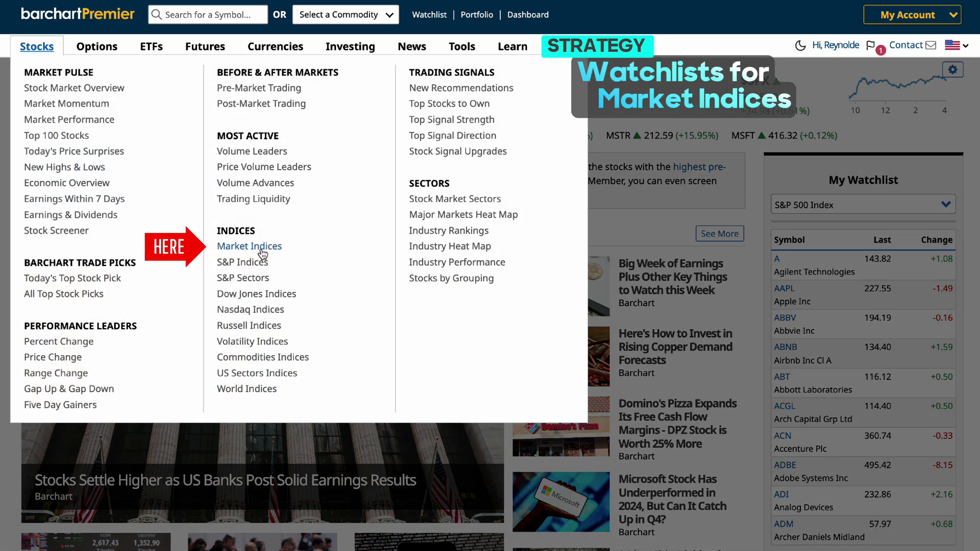
click(262, 249)
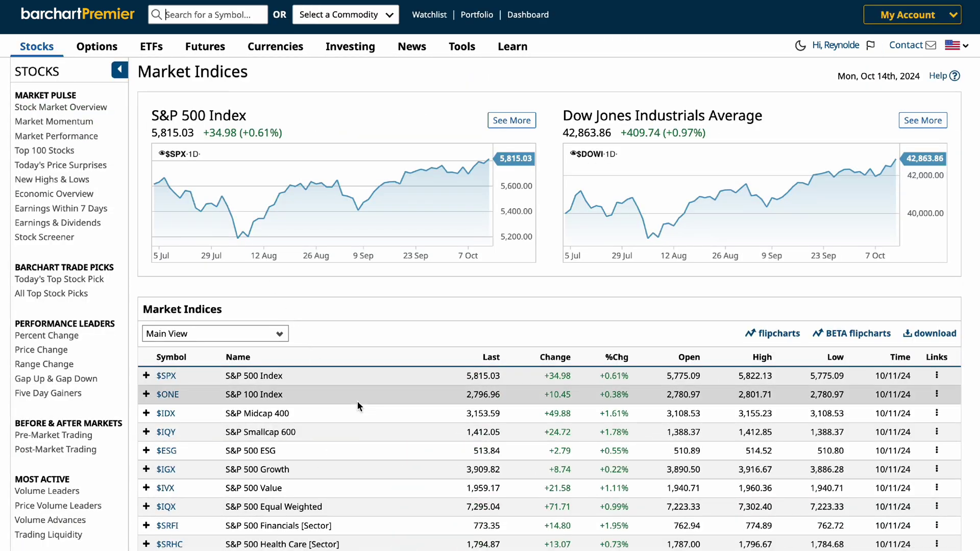
scroll(355, 394, down, 7)
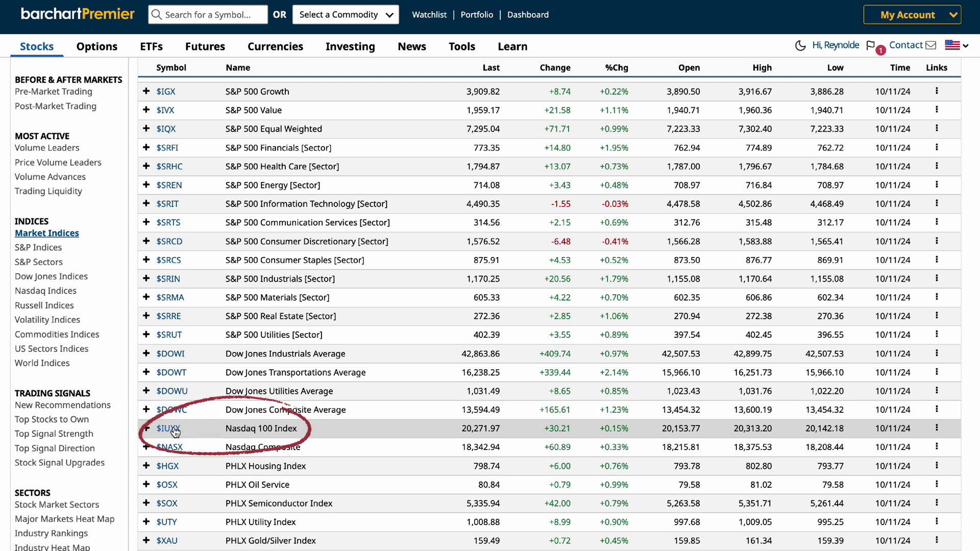
click(175, 432)
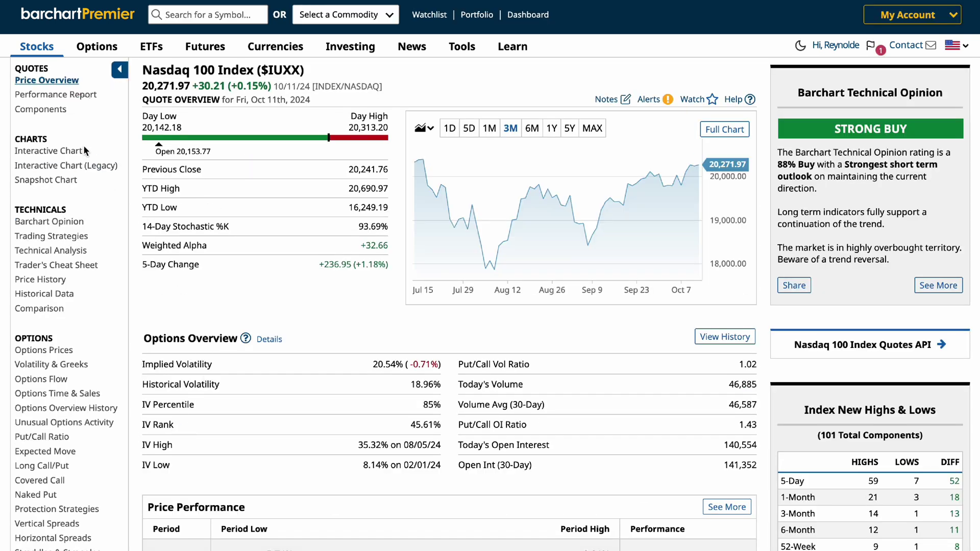
click(55, 110)
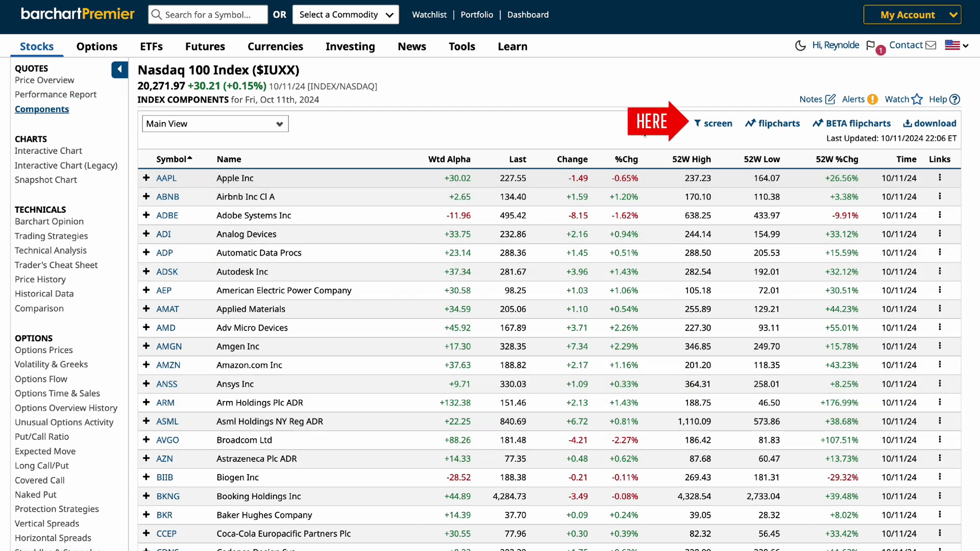
click(707, 125)
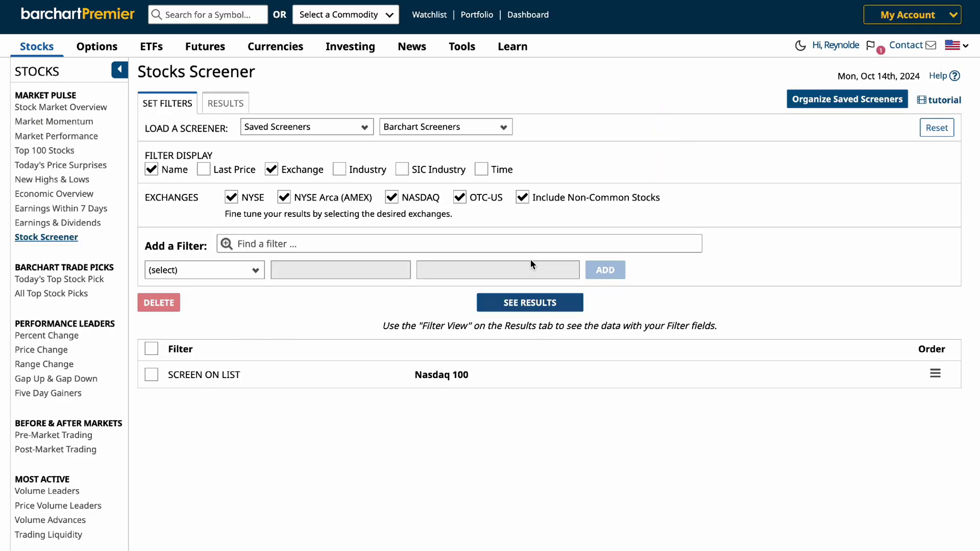
- From the screener results, save all 101 stocks as a new watchlist called 'Nasdaq 100'
click(532, 302)
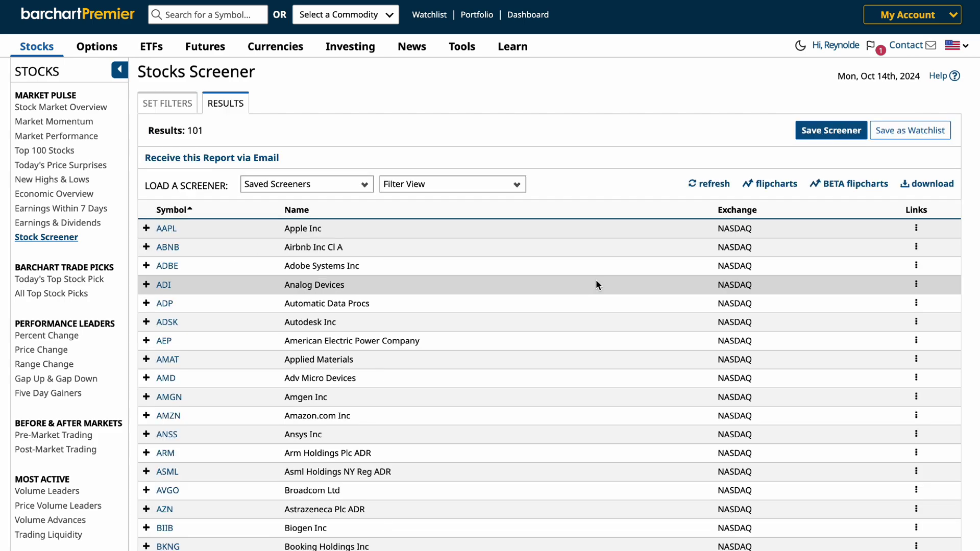
click(898, 137)
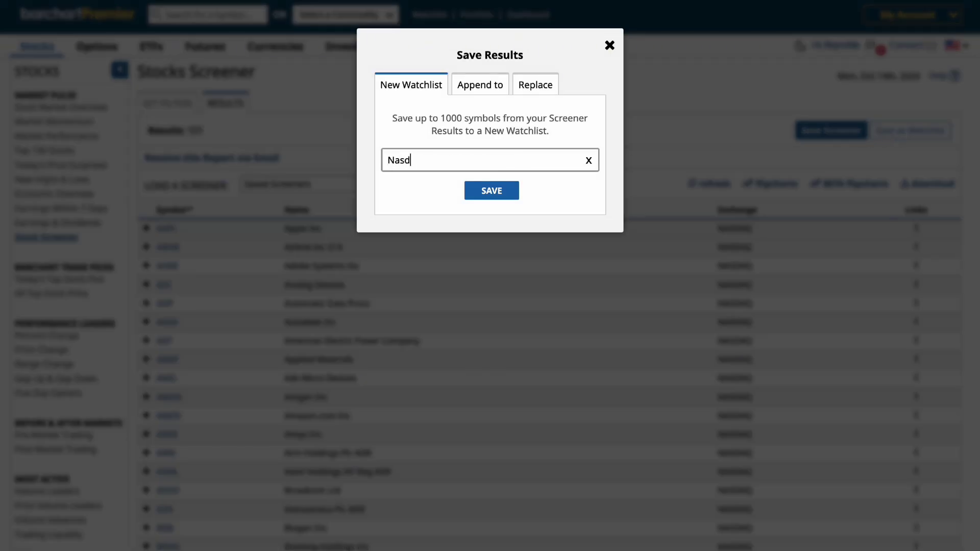
click(486, 196)
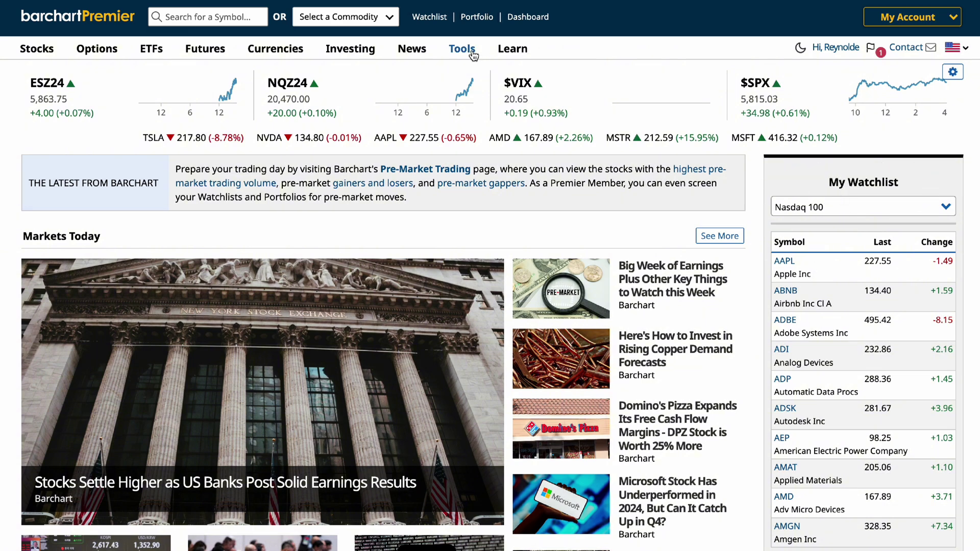
- Open the Warren Buffett Stocks themed list under Investing and send it to the Stocks Screener
mouse_move(365, 53)
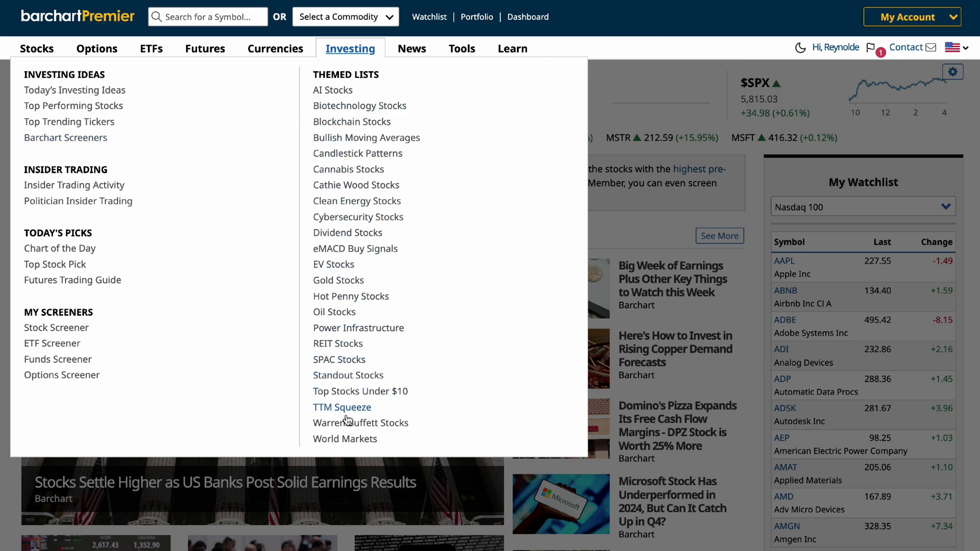
click(385, 424)
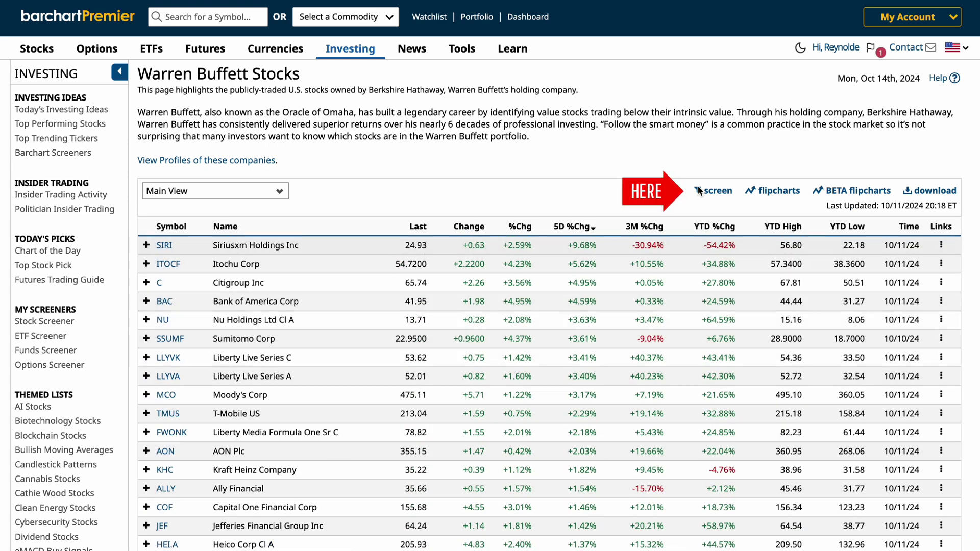
click(716, 192)
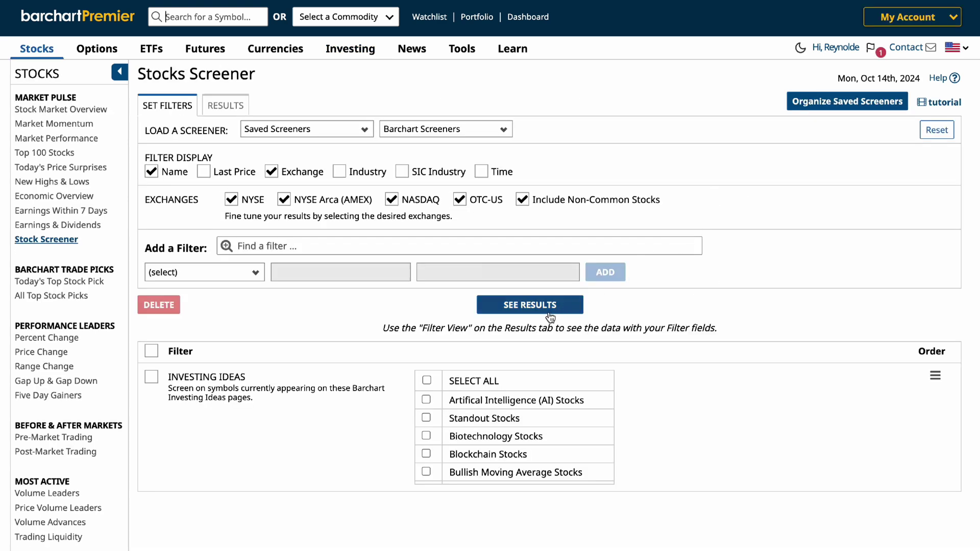
- Save the 43 matching stocks as the 'Warren Buffett' watchlist, then open that watchlist
click(550, 307)
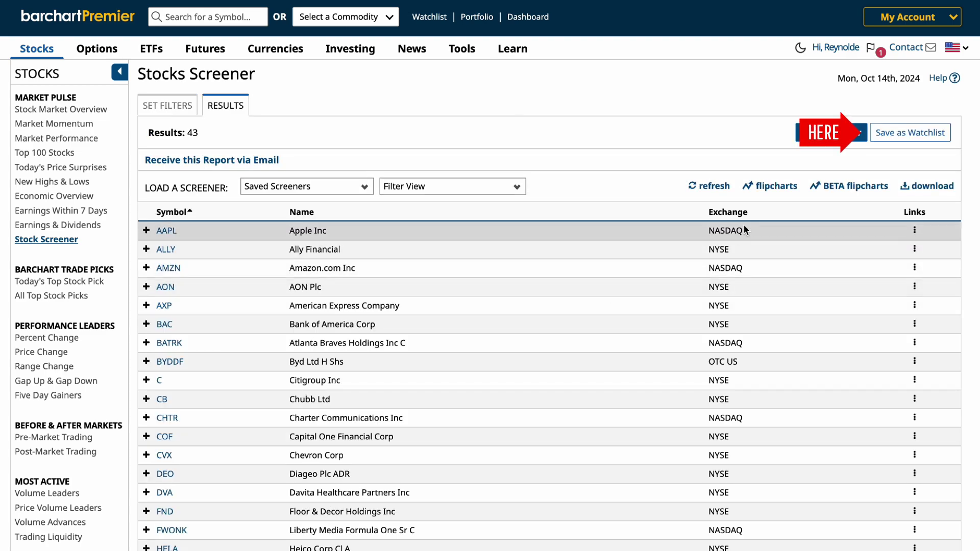
click(892, 133)
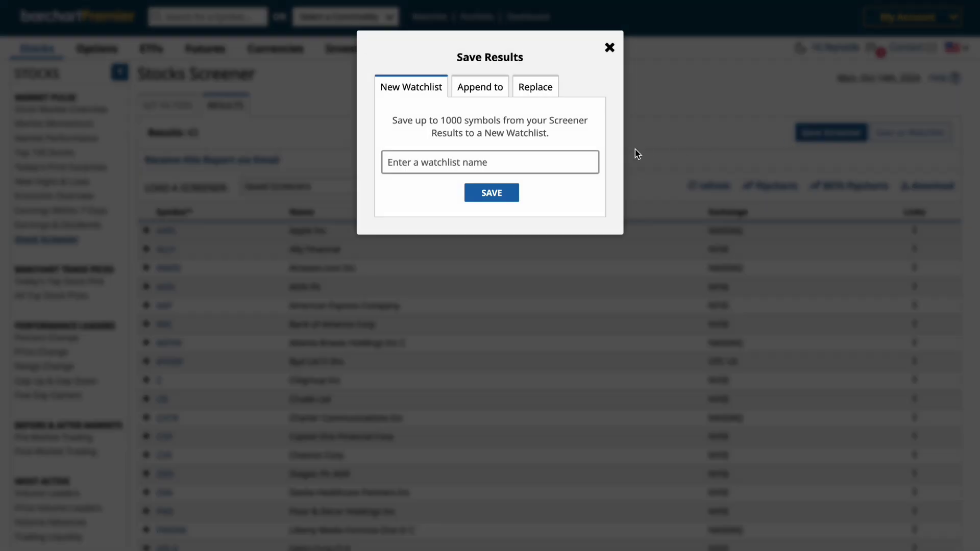
text(Warren Buffett)
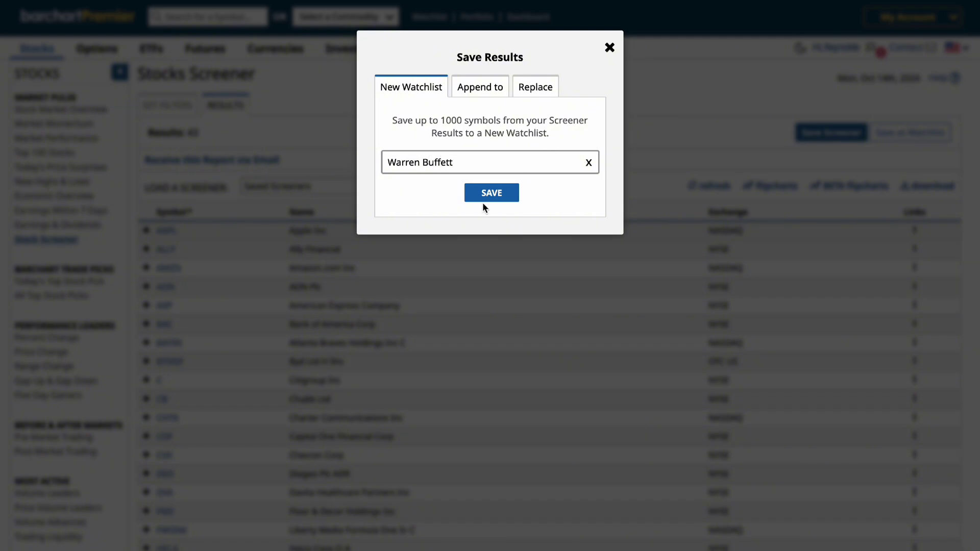
click(509, 196)
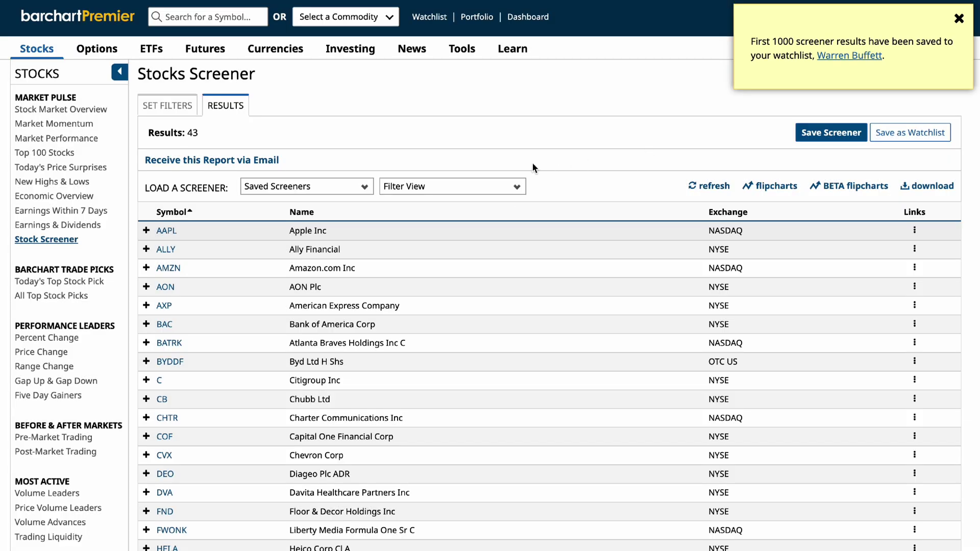
click(849, 55)
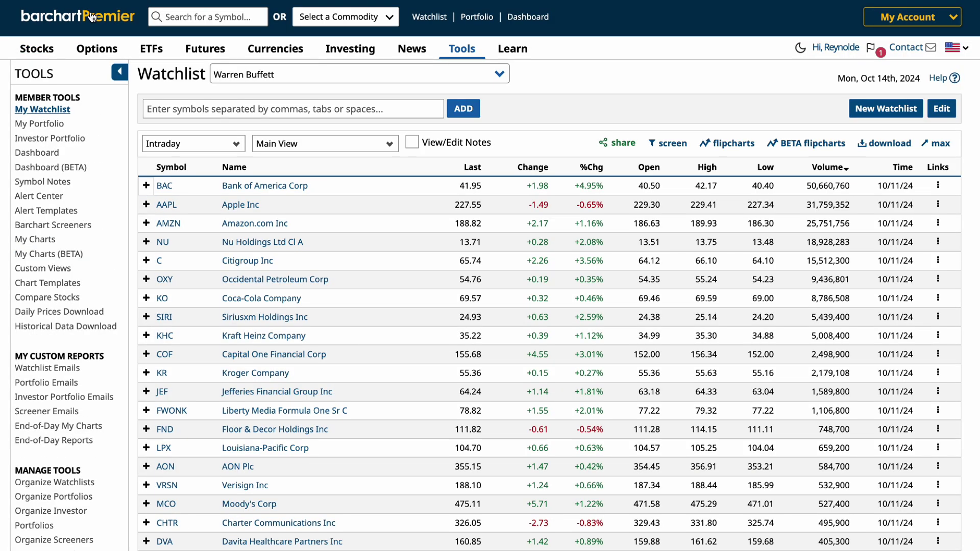
- Run the Covered Calls Earnings Watch card from Barchart Screeners' options screeners section
click(50, 226)
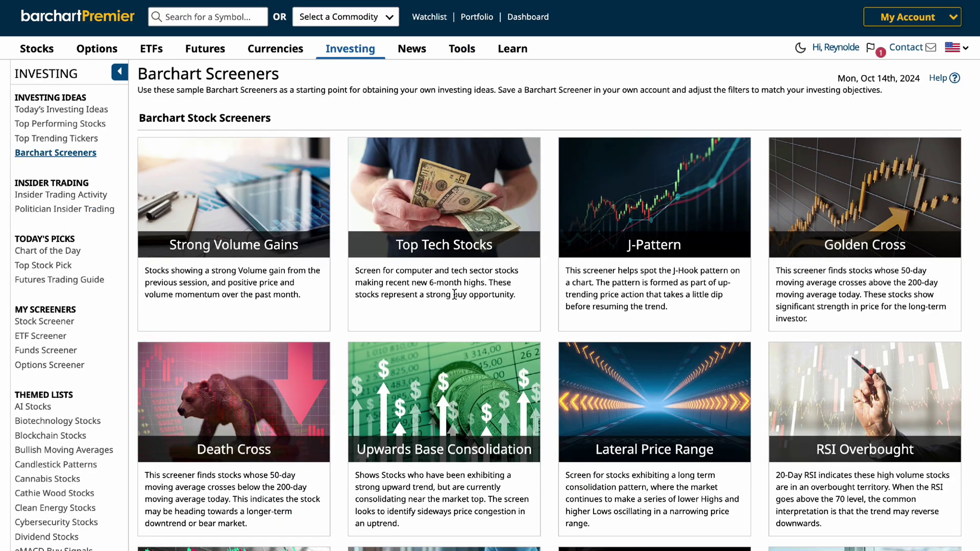
scroll(602, 351, down, 15)
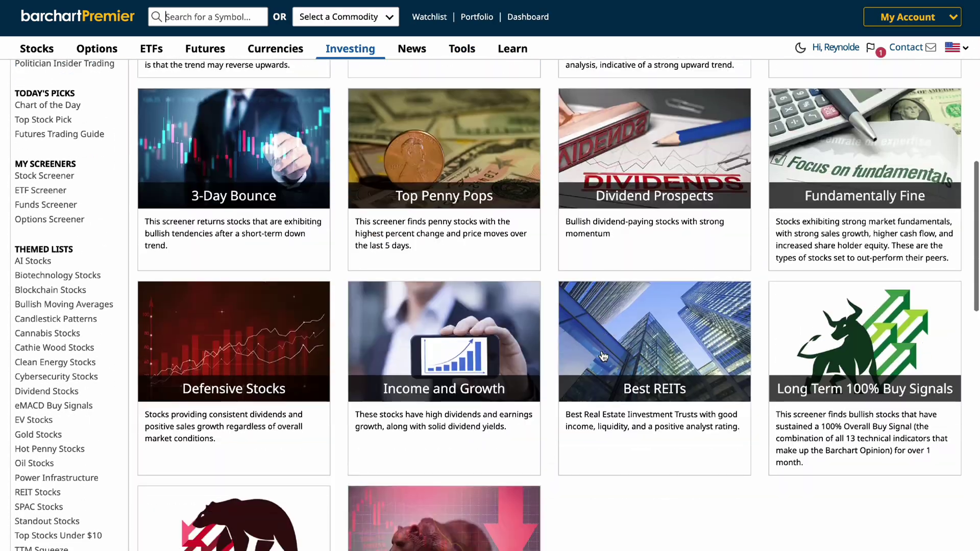
scroll(602, 352, down, 13)
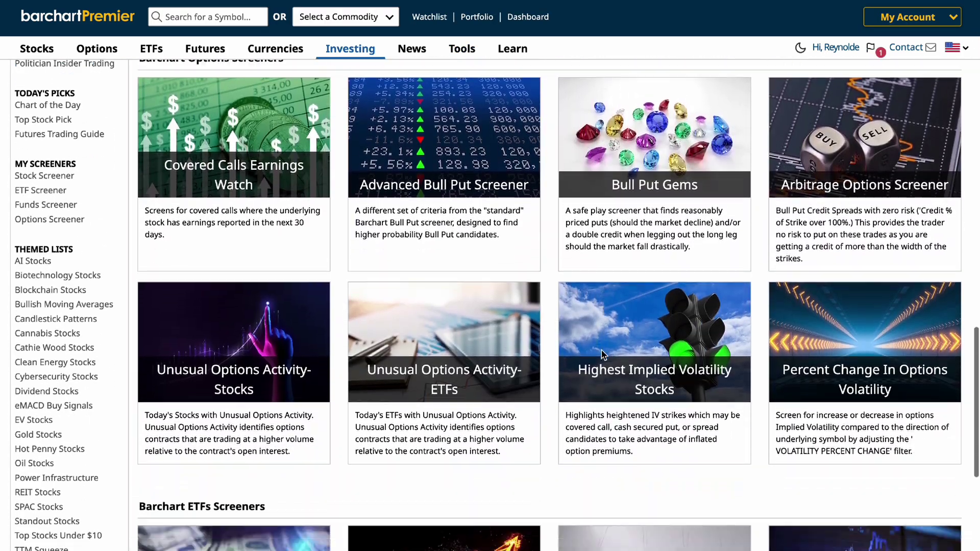
scroll(602, 352, down, 3)
scroll(601, 350, up, 8)
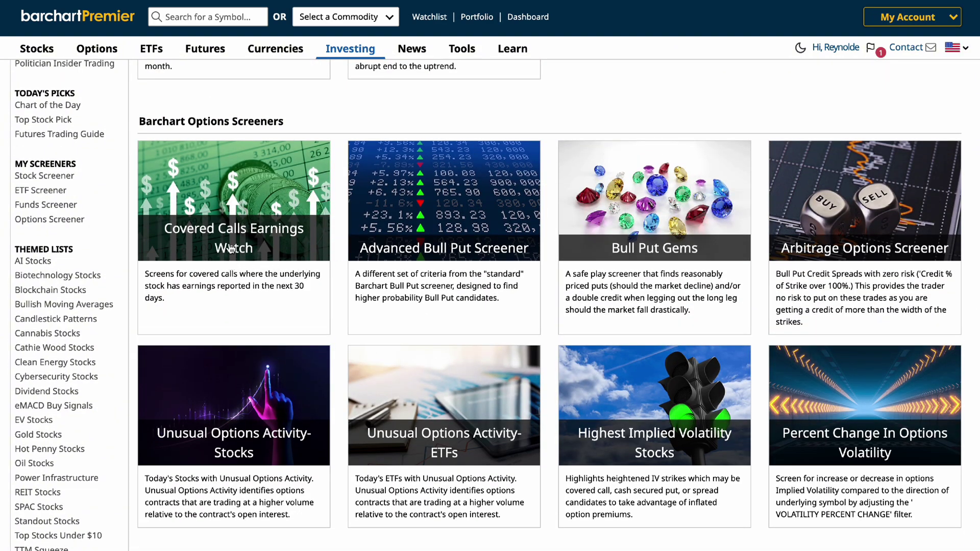
click(232, 248)
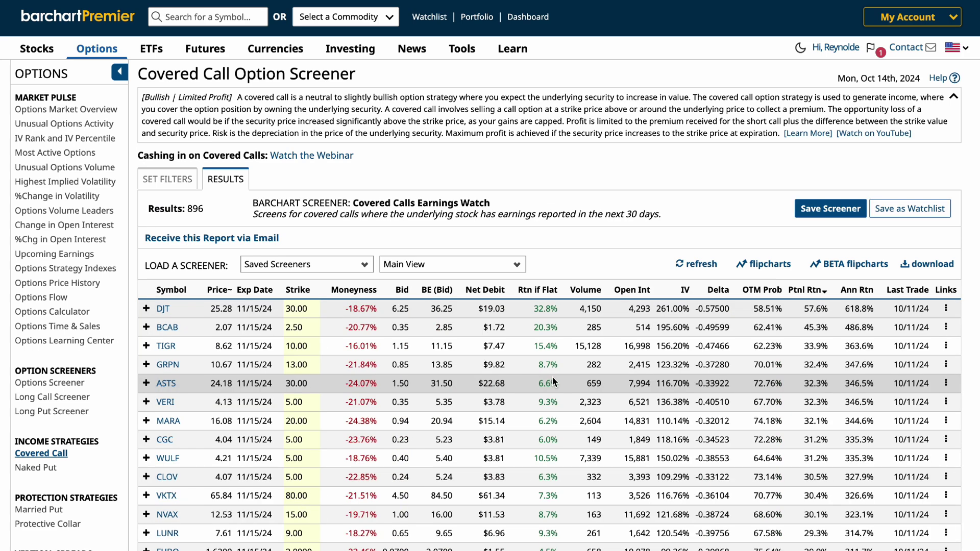
- Add the DJT Nov 15 '24 30.00 call option to the Options Flow watchlist
scroll(551, 380, down, 2)
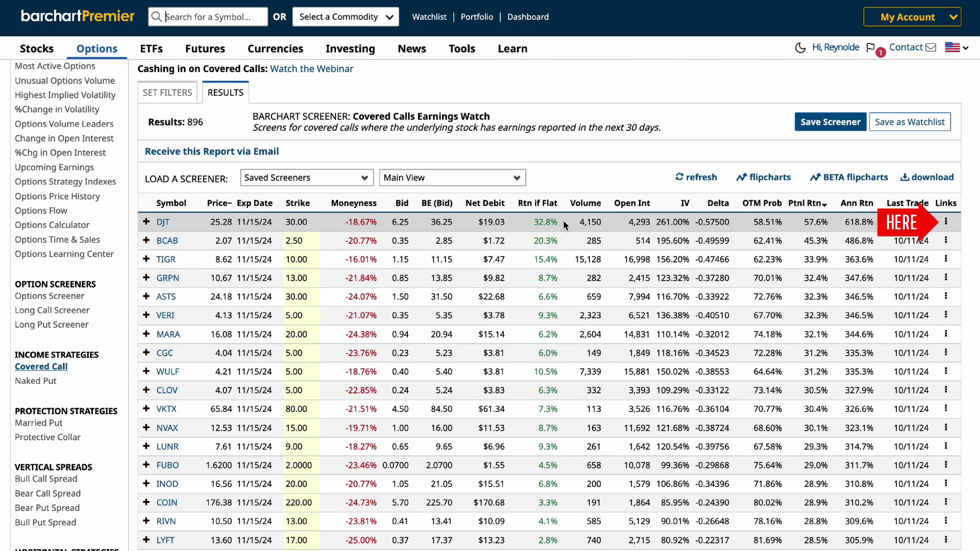
click(945, 222)
click(898, 251)
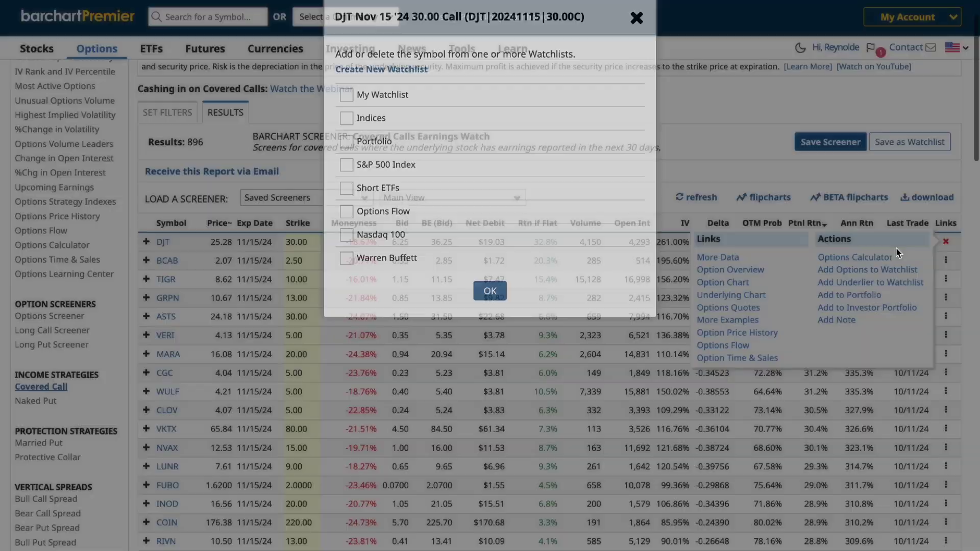
click(348, 211)
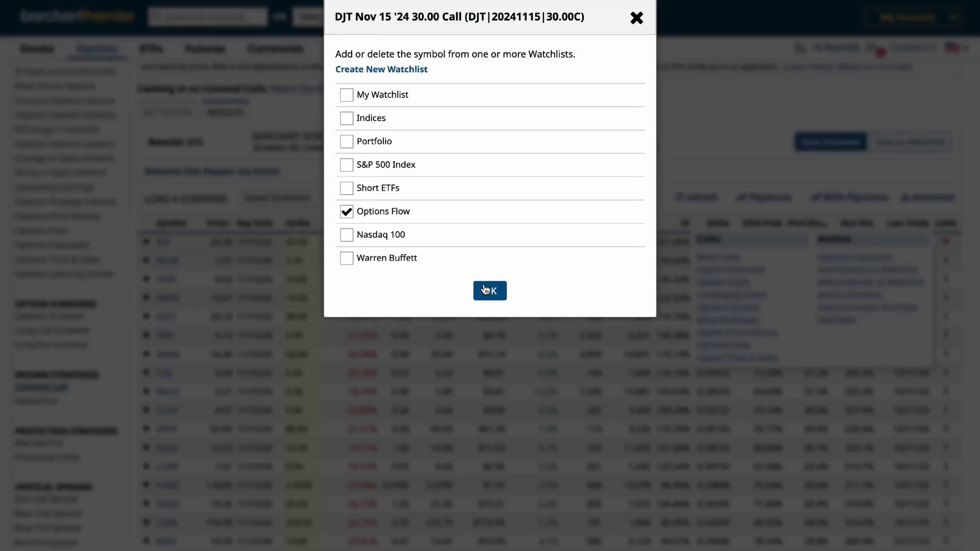
click(488, 294)
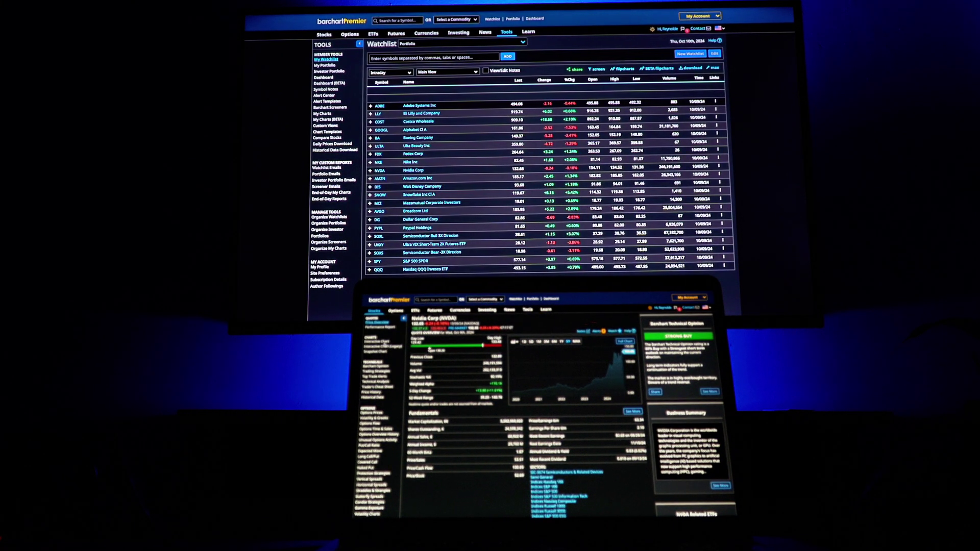
- Open the NVDA Interactive Chart from the Charts sidebar of Nvidia's quote page
click(384, 343)
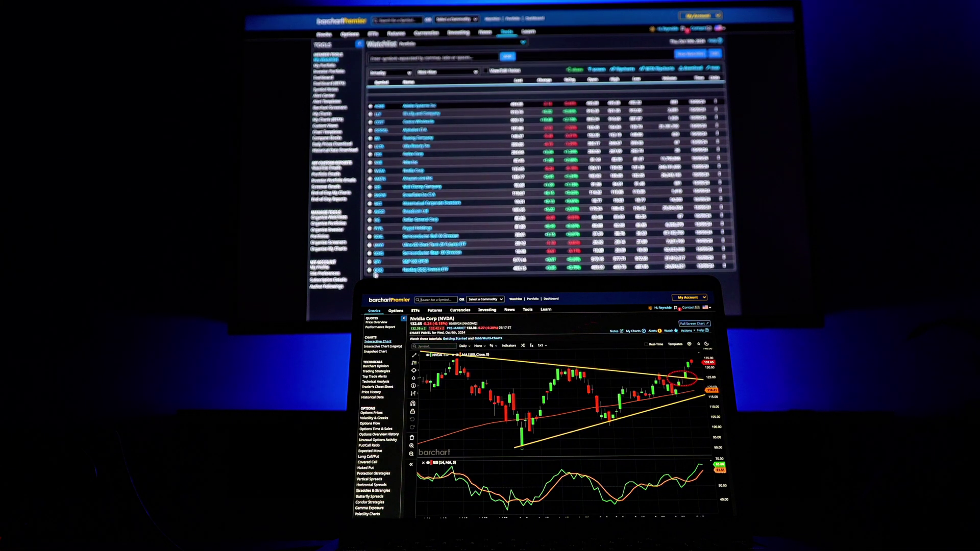
scroll(375, 275, down, 2)
scroll(375, 274, up, 2)
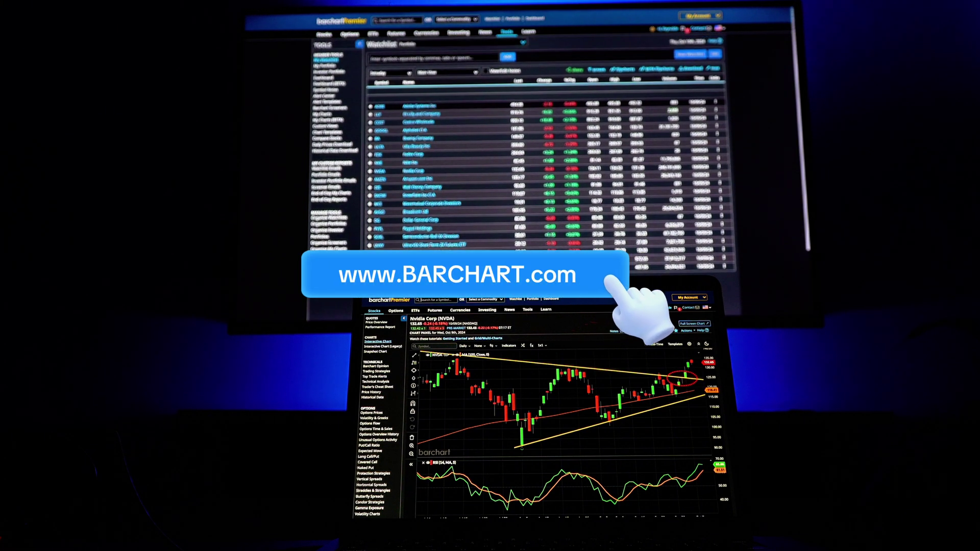